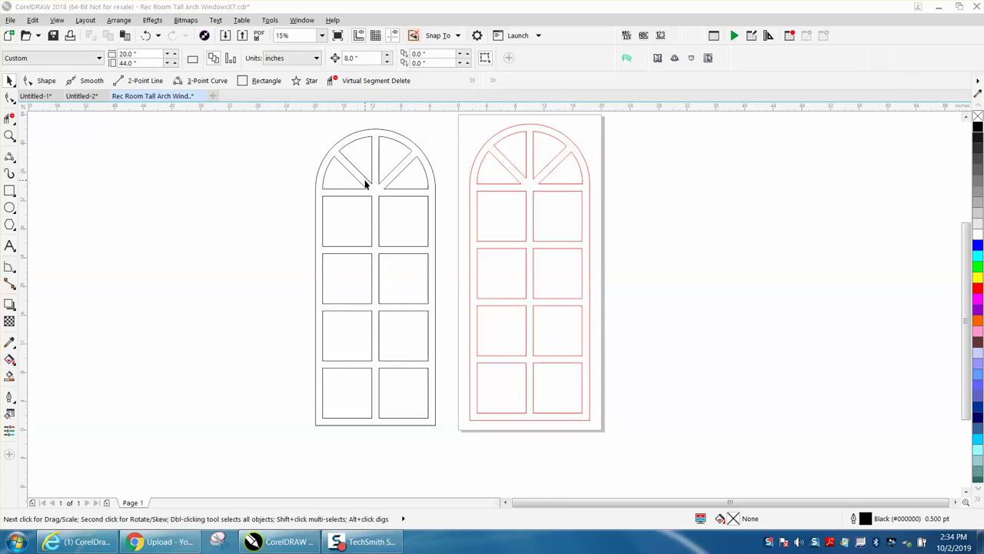
Move the black window right of the red original, then select the red window to check its size.
{"action": "left_click_drag", "start_coordinate": [306, 124], "coordinate": [464, 444]}
{"action": "left_click_drag", "start_coordinate": [376, 277], "coordinate": [798, 281]}
{"action": "left_click", "coordinate": [531, 125]}
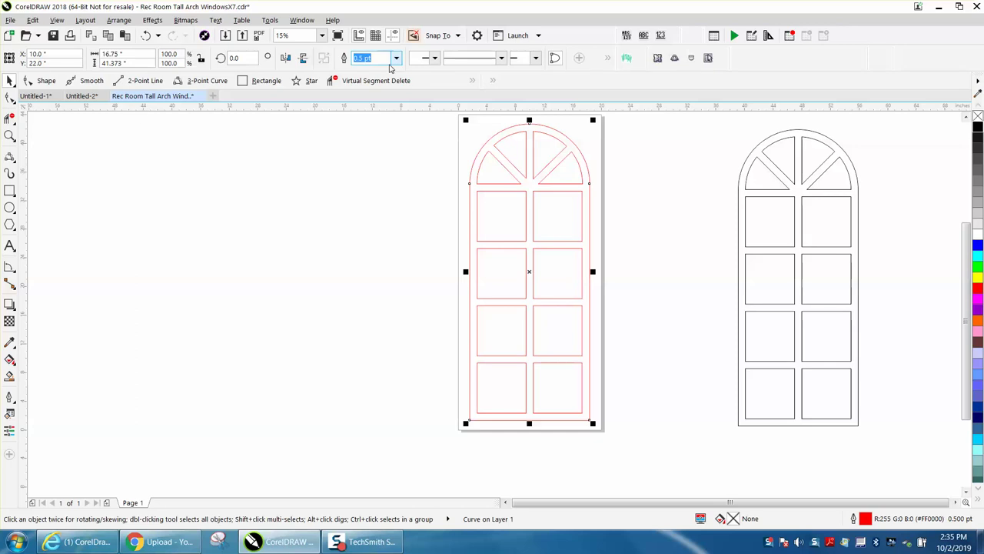
Draw a rectangle left of the red window sized 16.75 x 41.373 inches.
{"action": "left_click", "coordinate": [7, 189]}
{"action": "left_click_drag", "start_coordinate": [259, 136], "coordinate": [397, 436]}
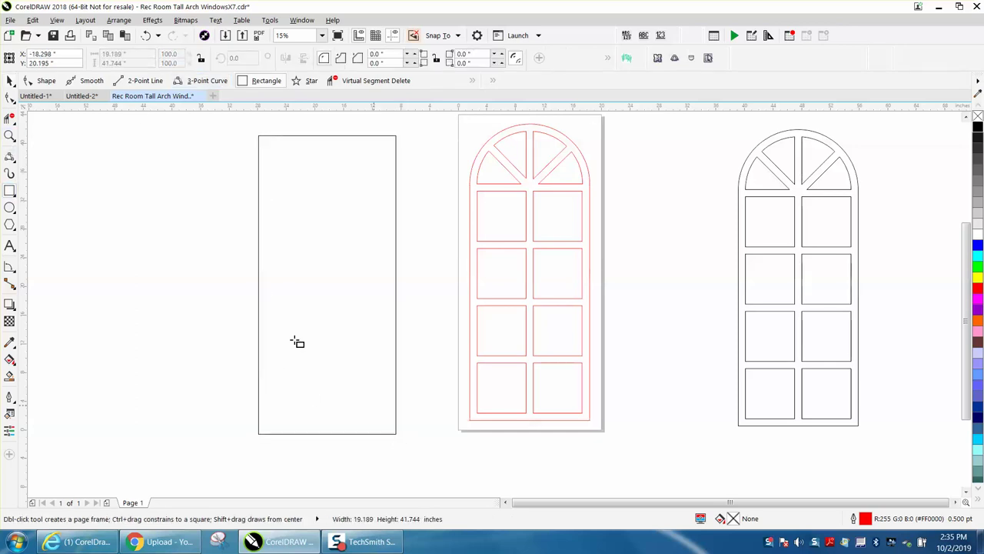
{"action": "left_click_drag", "start_coordinate": [131, 57], "coordinate": [90, 60]}
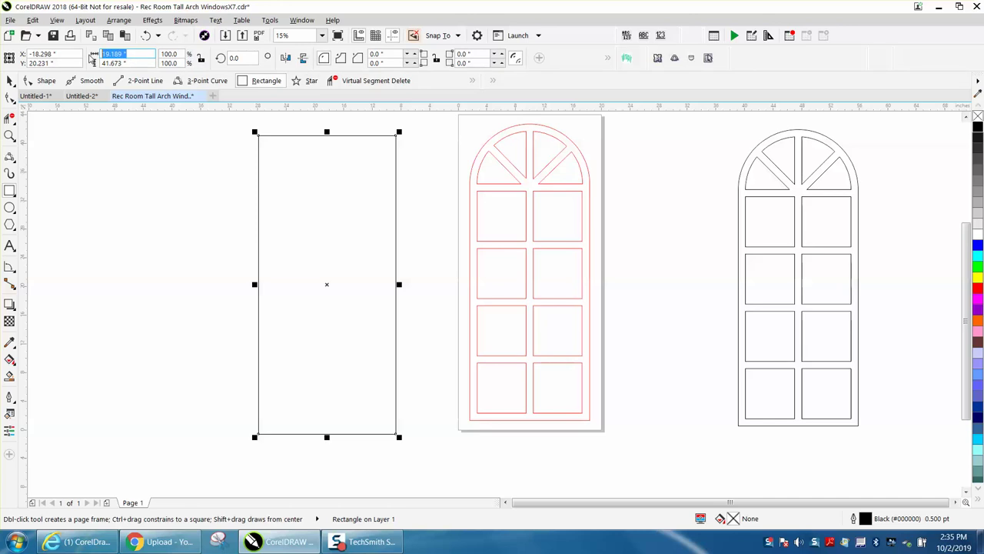
{"action": "type", "text": "16.75"}
{"action": "key", "text": "Tab"}
{"action": "type", "text": "41"}
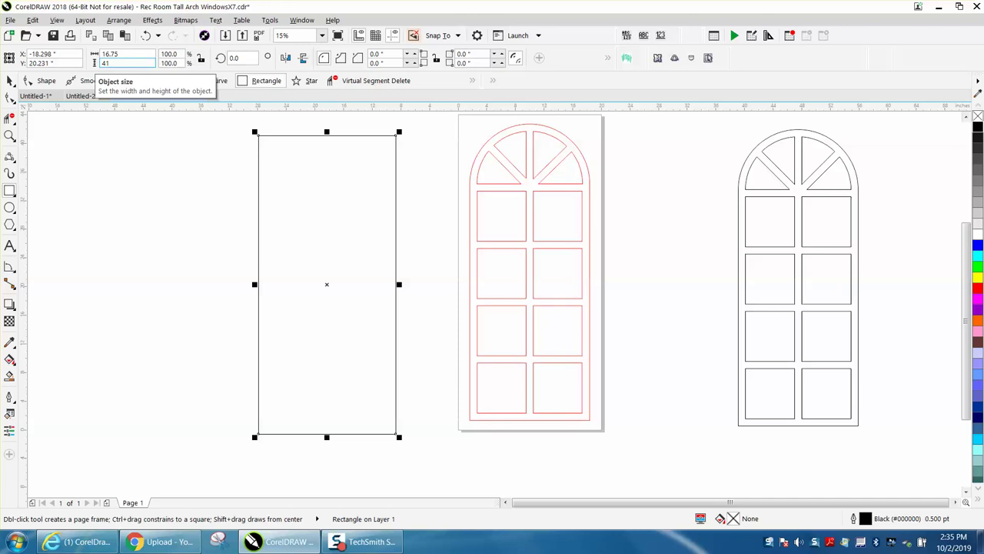
{"action": "type", "text": ".373"}
{"action": "key", "text": "Return"}
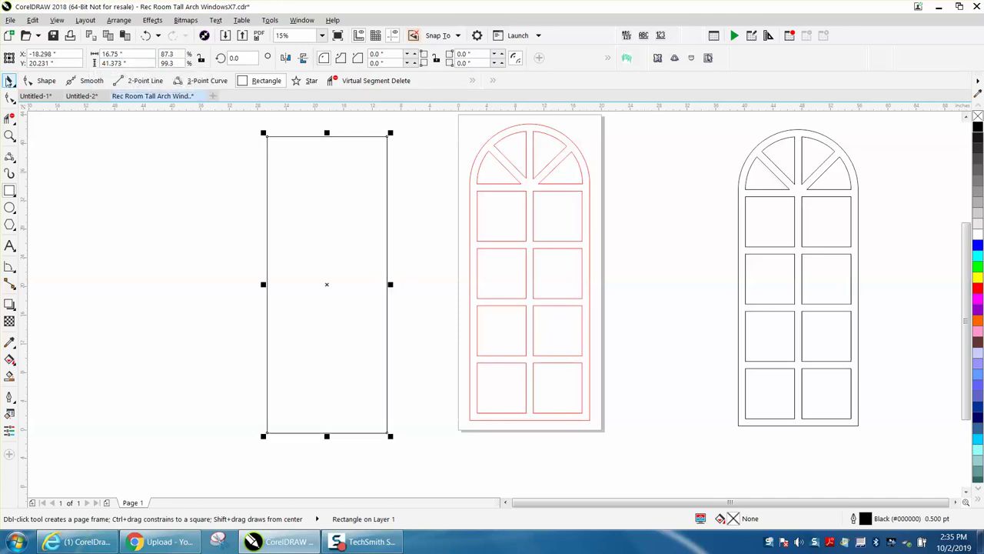
Set both top corner radii of the rectangle to 10 inches to form an arch.
{"action": "left_click", "coordinate": [9, 80]}
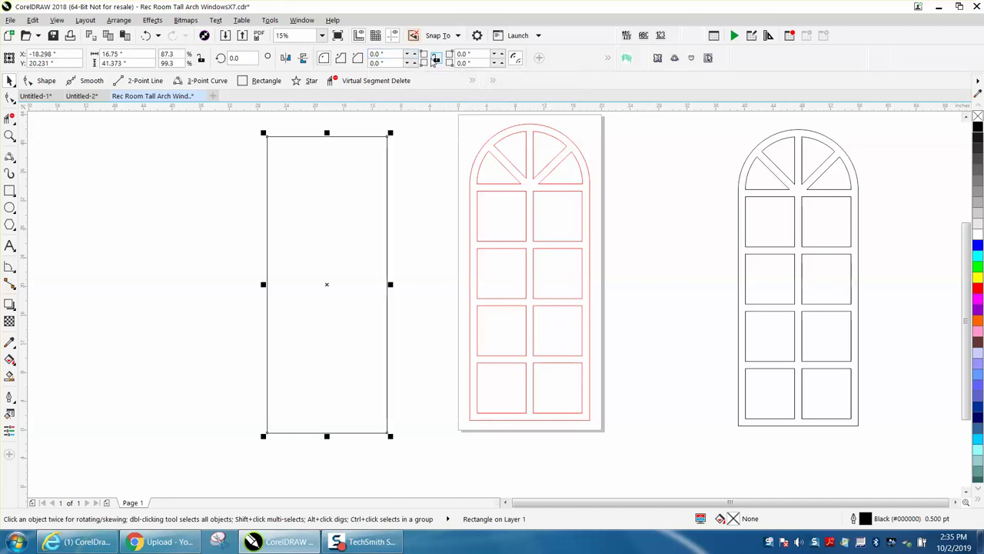
{"action": "double_click", "coordinate": [403, 60]}
{"action": "type", "text": "10"}
{"action": "key", "text": "Return"}
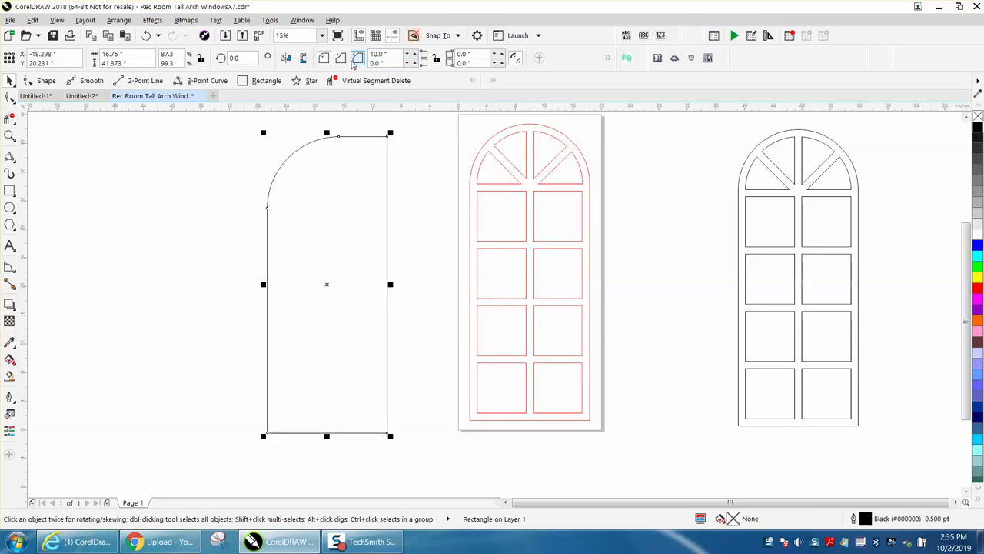
{"action": "double_click", "coordinate": [464, 53]}
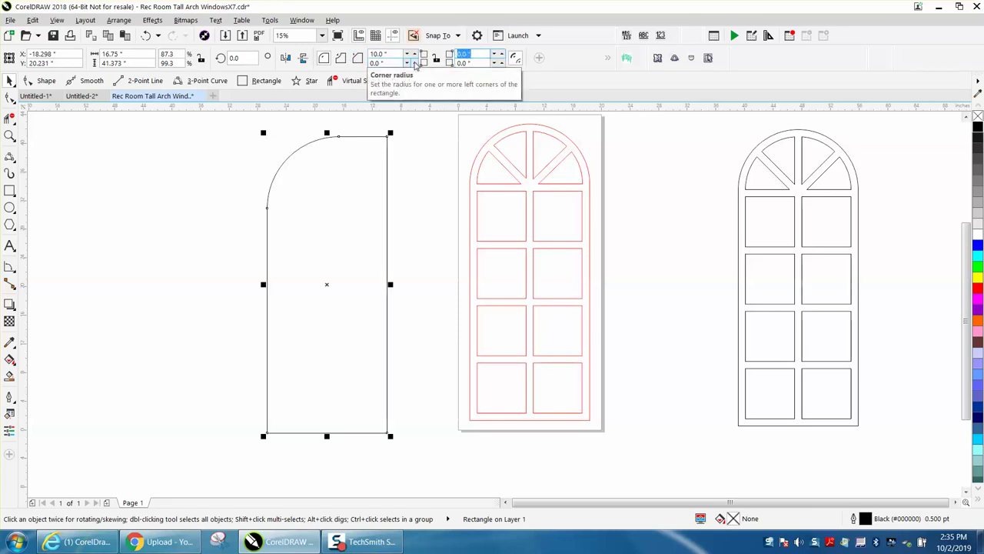
{"action": "type", "text": "10"}
{"action": "key", "text": "Return"}
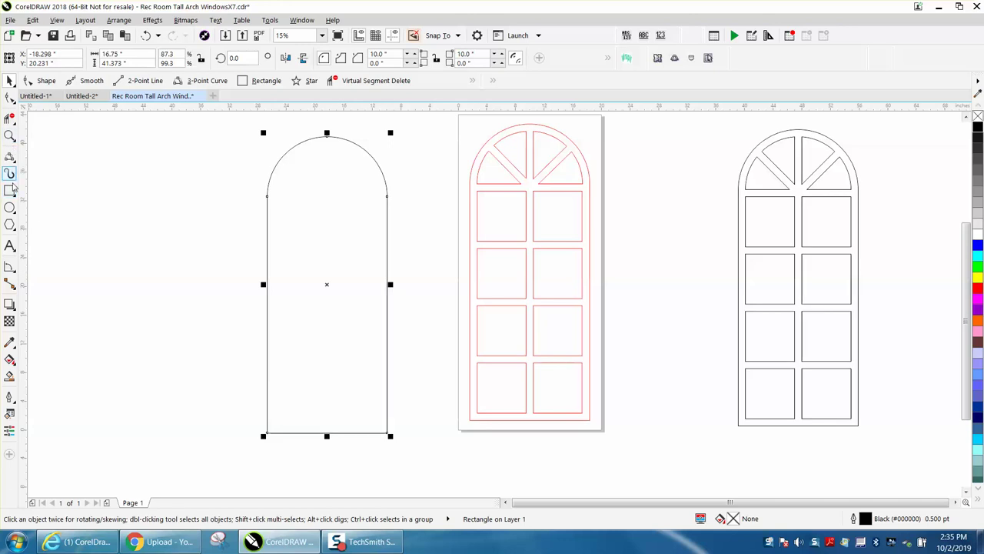
Zoom into the red window's pane junction and dimension the gap between two frame lines.
{"action": "left_click", "coordinate": [15, 275]}
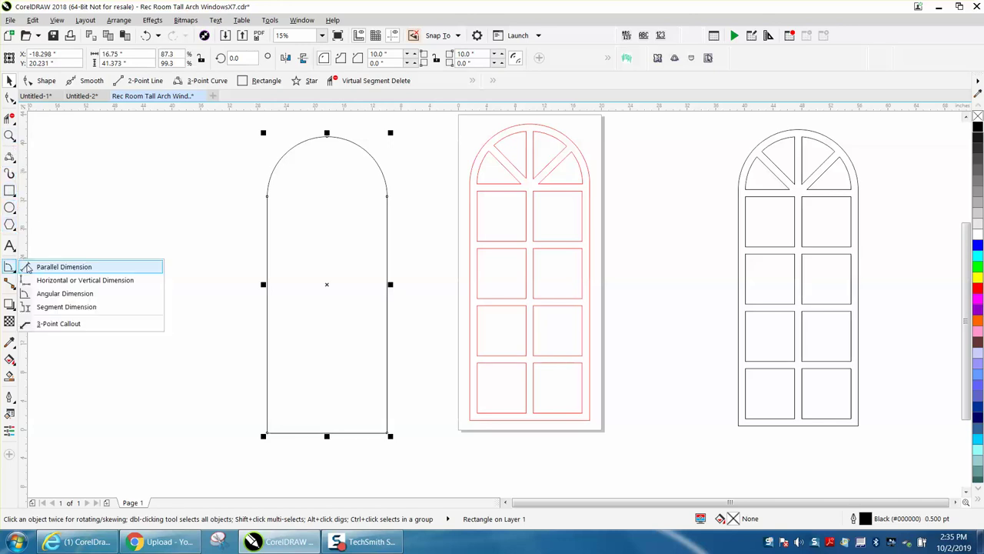
{"action": "left_click", "coordinate": [46, 265]}
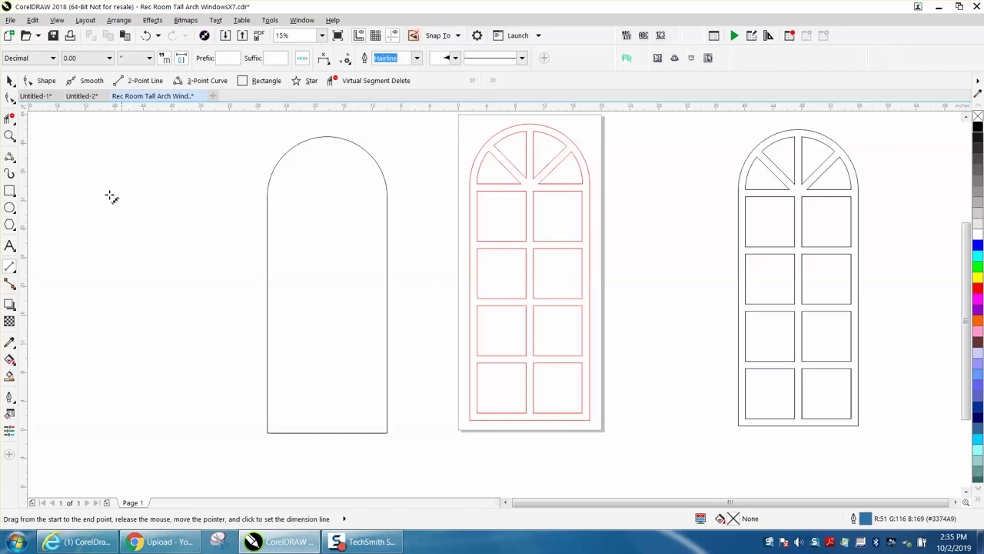
{"action": "left_click", "coordinate": [9, 135]}
{"action": "left_click_drag", "start_coordinate": [461, 259], "coordinate": [524, 323]}
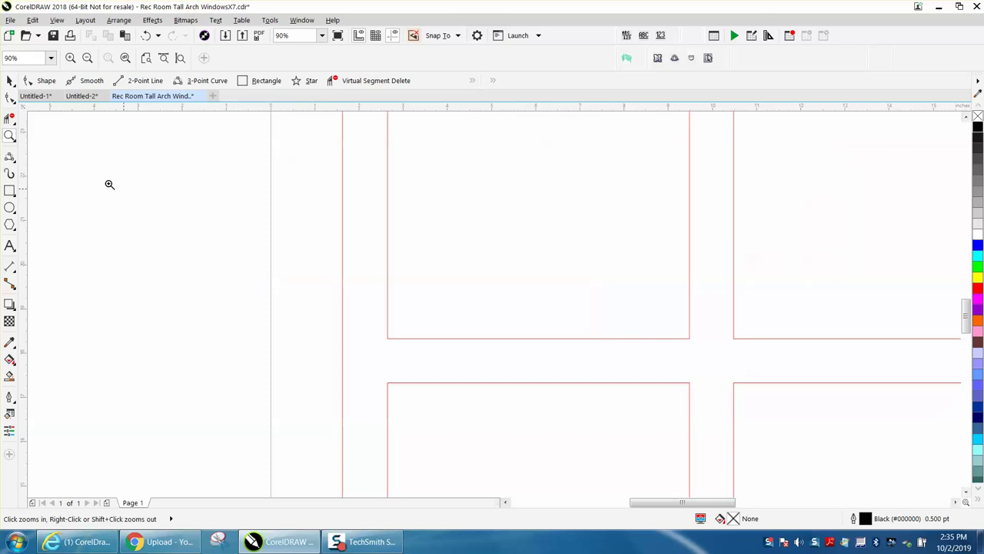
{"action": "left_click", "coordinate": [10, 267]}
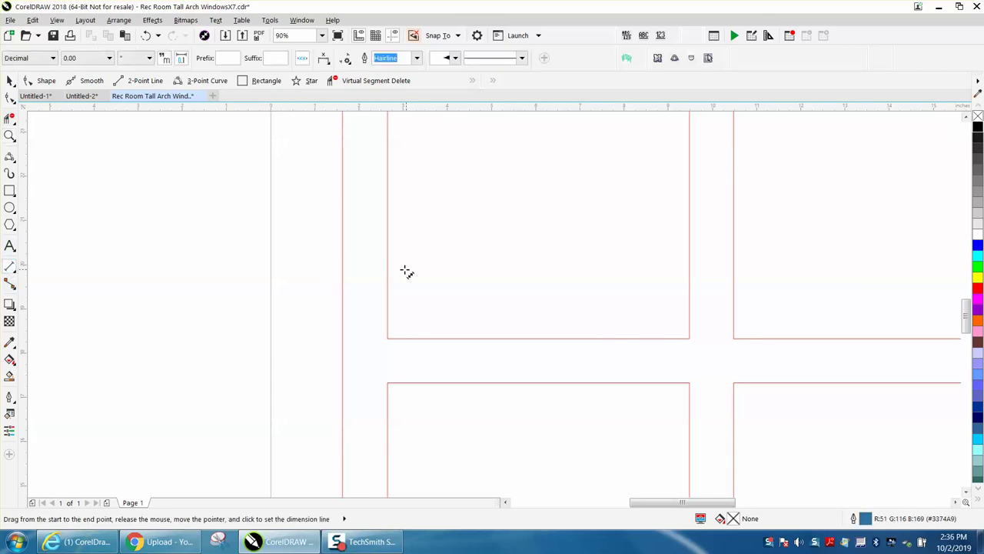
{"action": "left_click_drag", "start_coordinate": [383, 270], "coordinate": [343, 268]}
{"action": "left_click", "coordinate": [352, 245]}
{"action": "left_click", "coordinate": [9, 80]}
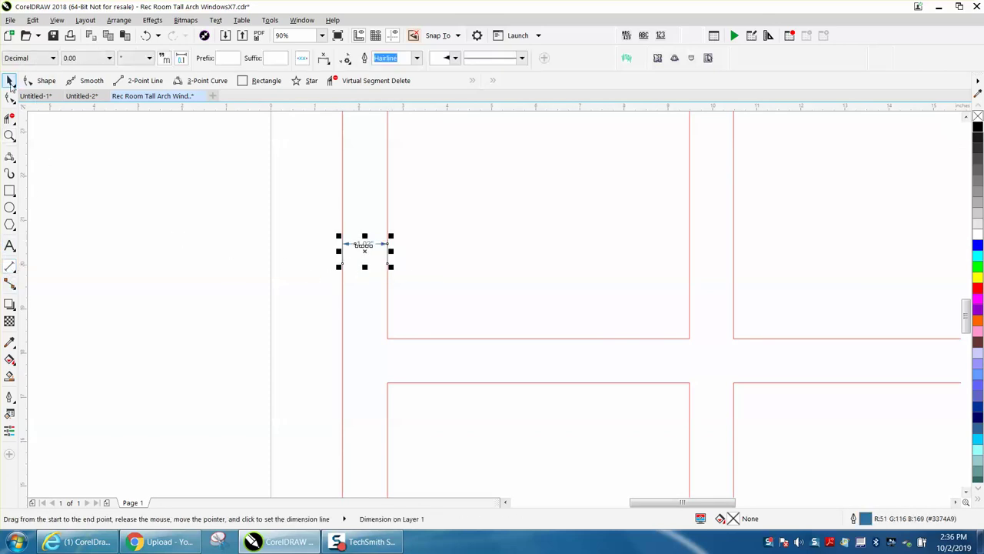
{"action": "left_click", "coordinate": [258, 210]}
Dimension the gap between two red window panes, reading 1.00 inch.
{"action": "scroll", "coordinate": [345, 273], "scroll_direction": "down", "scroll_amount": 2}
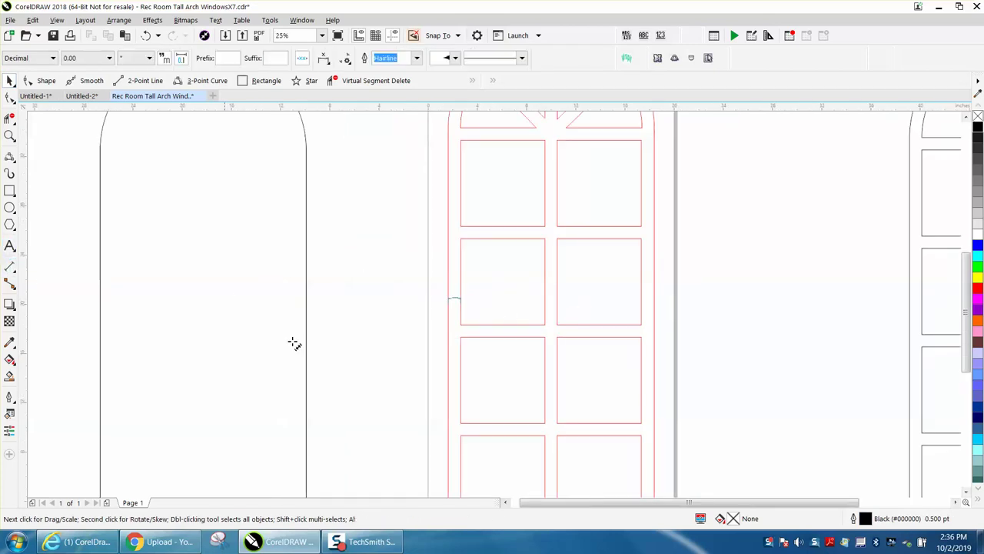
{"action": "left_click", "coordinate": [9, 266]}
{"action": "left_click_drag", "start_coordinate": [556, 315], "coordinate": [546, 315]}
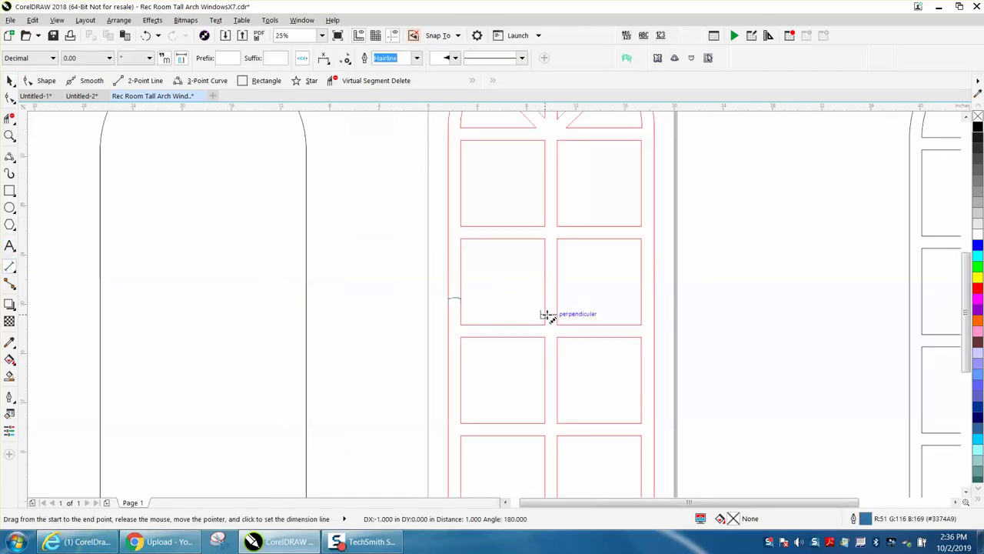
{"action": "left_click", "coordinate": [546, 295]}
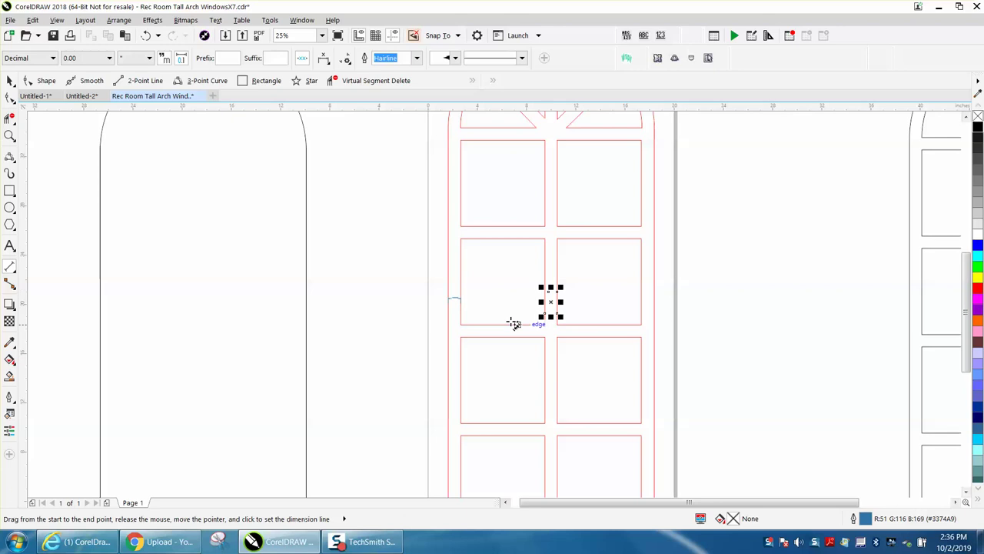
{"action": "left_click", "coordinate": [10, 135]}
{"action": "left_click_drag", "start_coordinate": [536, 258], "coordinate": [591, 310]}
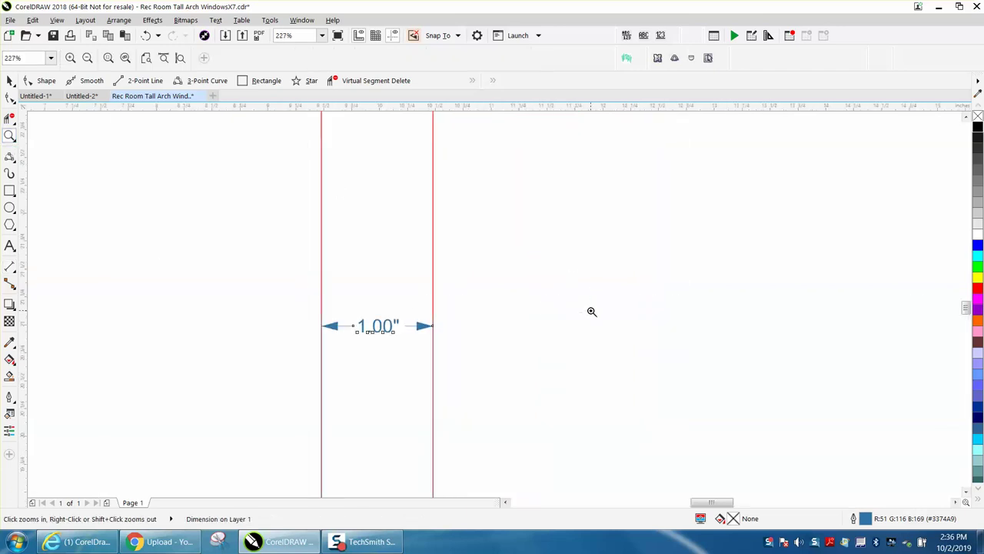
{"action": "right_click", "coordinate": [433, 261]}
{"action": "right_click", "coordinate": [433, 261]}
{"action": "right_click", "coordinate": [433, 260]}
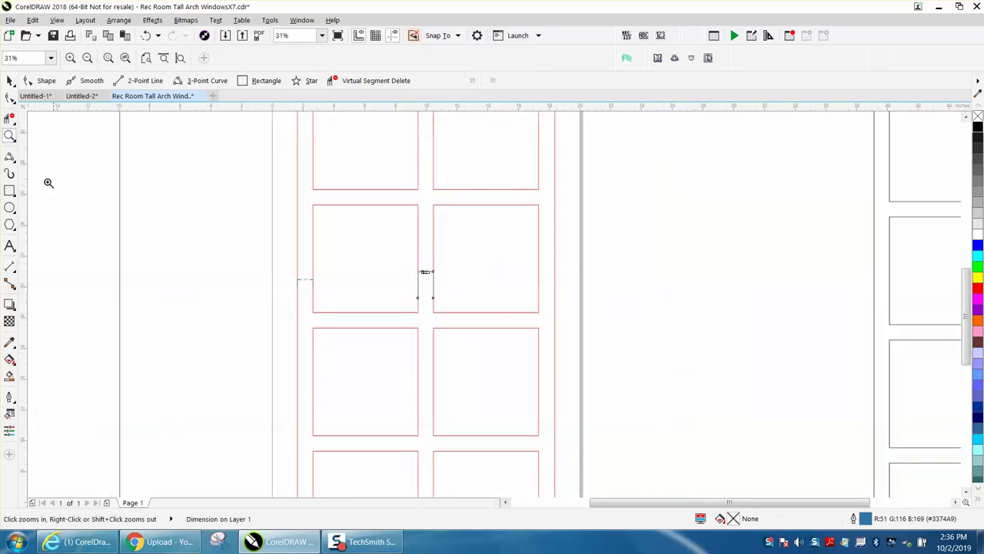
{"action": "left_click", "coordinate": [9, 81]}
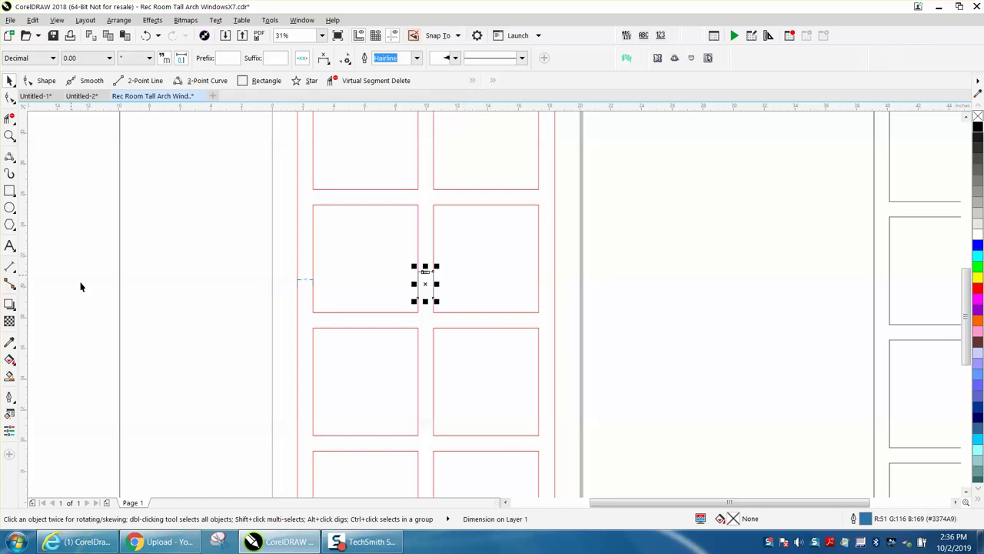
Dimension from a pane edge to the frame line, reading 1.06 inches.
{"action": "left_click", "coordinate": [9, 267]}
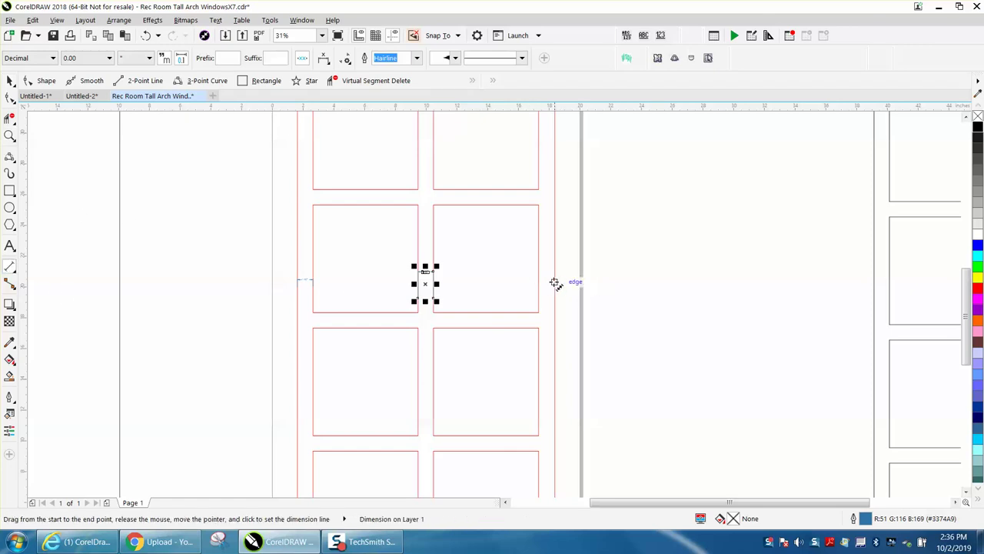
{"action": "left_click_drag", "start_coordinate": [555, 282], "coordinate": [542, 280]}
{"action": "left_click", "coordinate": [544, 259]}
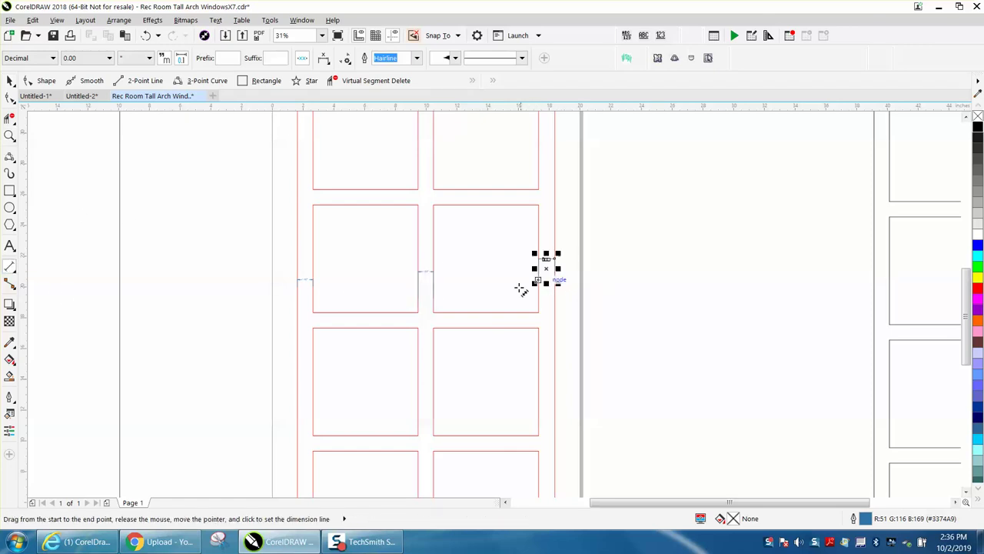
{"action": "left_click", "coordinate": [9, 136]}
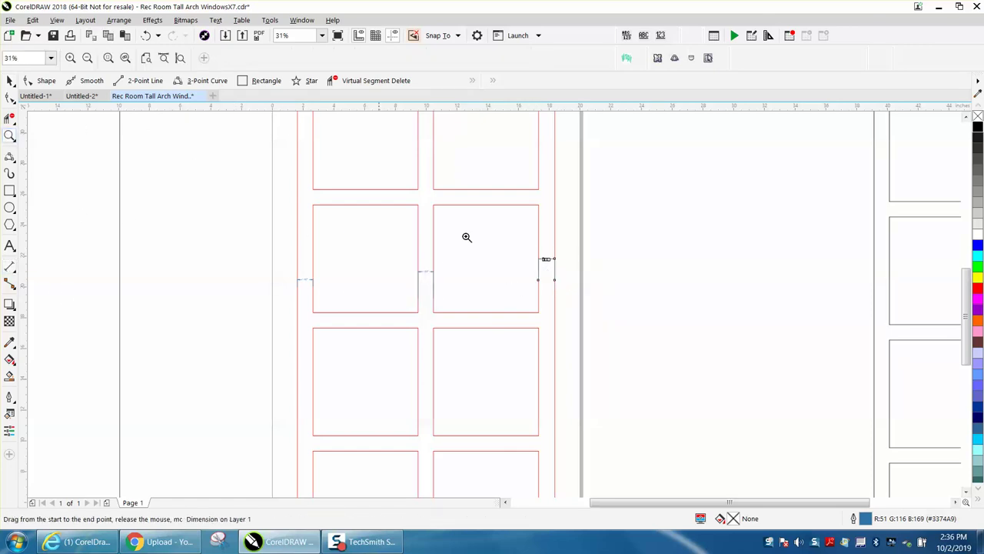
{"action": "left_click_drag", "start_coordinate": [555, 251], "coordinate": [571, 278]}
{"action": "right_click", "coordinate": [547, 275]}
{"action": "right_click", "coordinate": [546, 275]}
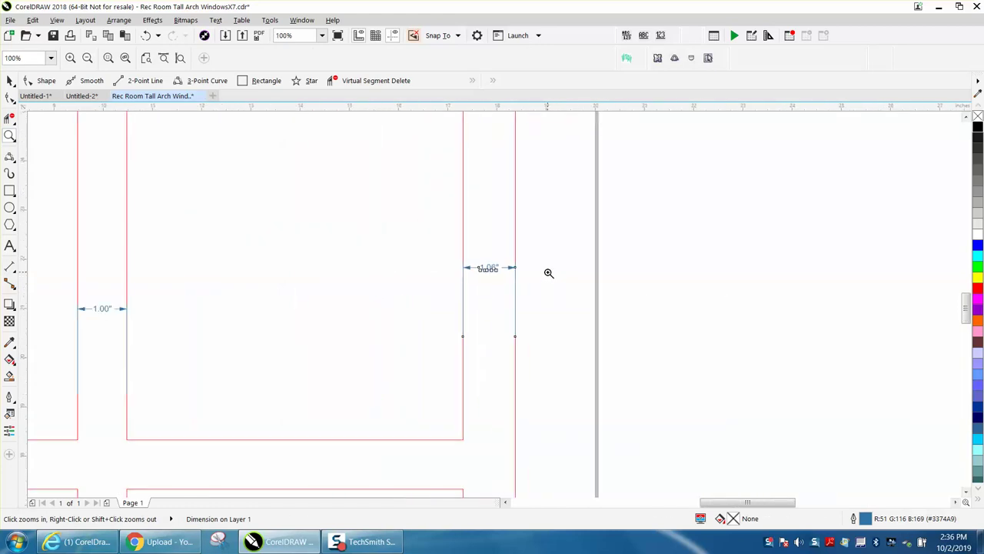
{"action": "right_click", "coordinate": [549, 280]}
{"action": "right_click", "coordinate": [560, 289]}
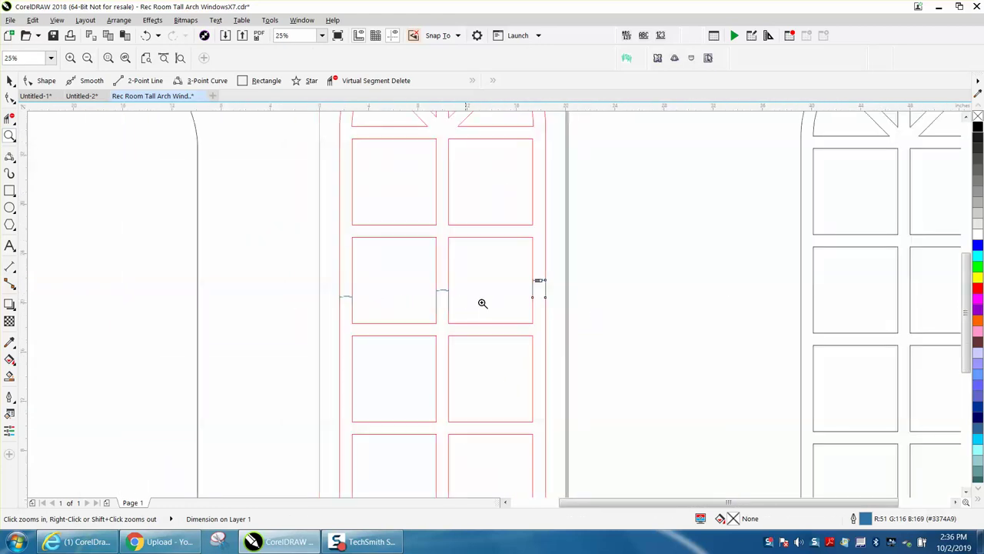
{"action": "left_click", "coordinate": [9, 80]}
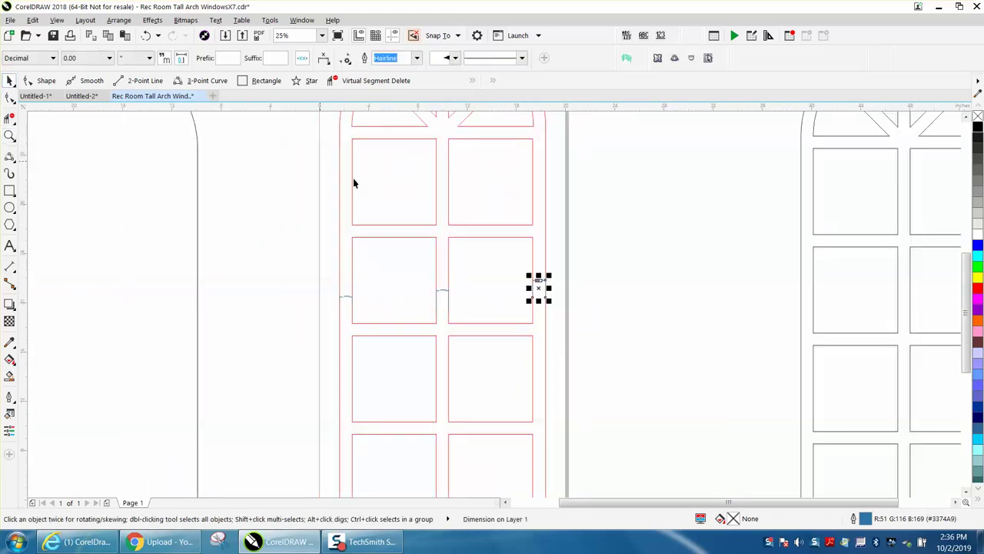
{"action": "left_click", "coordinate": [429, 288]}
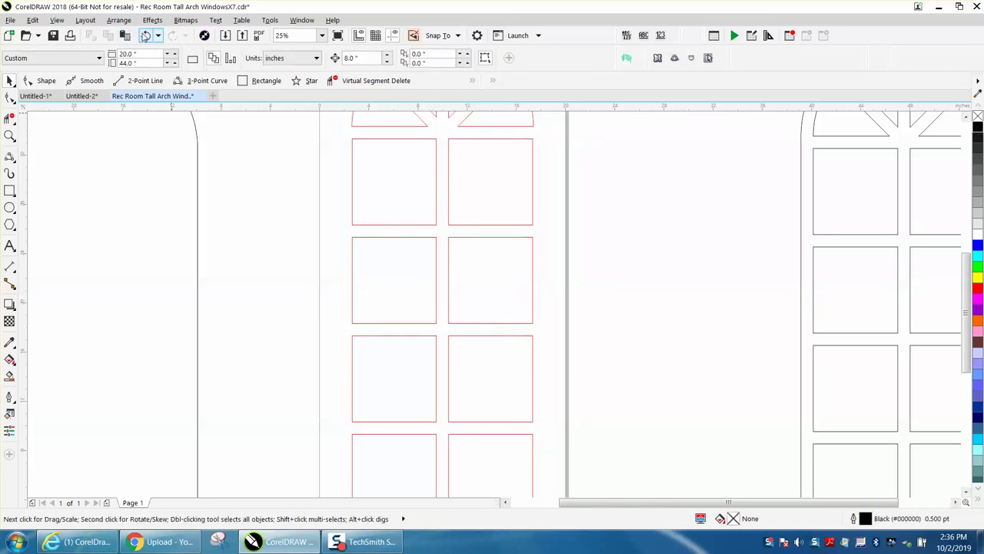
Revert the dimension-line changes from the toolbar, then select the plain arch outline.
{"action": "left_click", "coordinate": [145, 35]}
{"action": "left_click", "coordinate": [311, 295]}
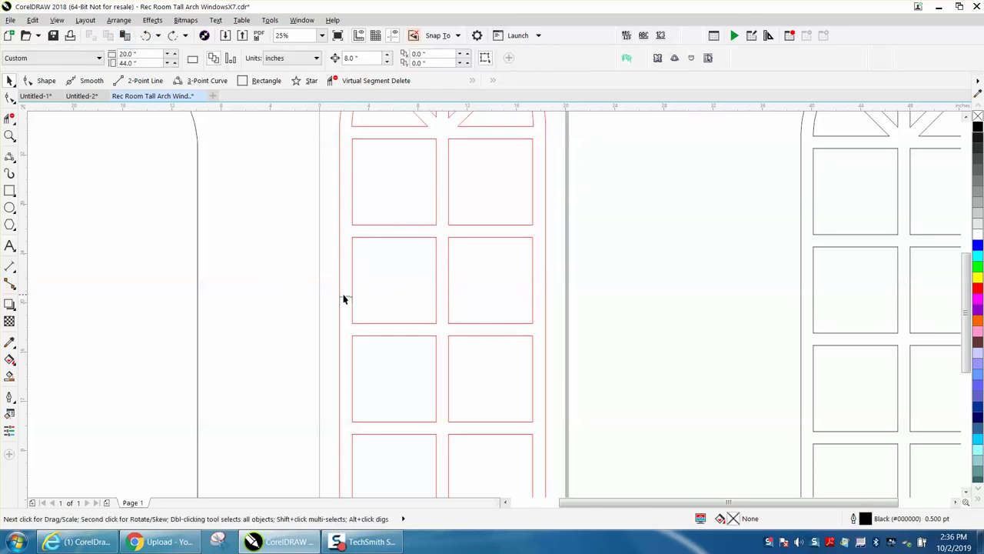
{"action": "left_click", "coordinate": [344, 299]}
{"action": "left_click", "coordinate": [346, 285]}
{"action": "scroll", "coordinate": [348, 292], "scroll_direction": "down", "scroll_amount": 2}
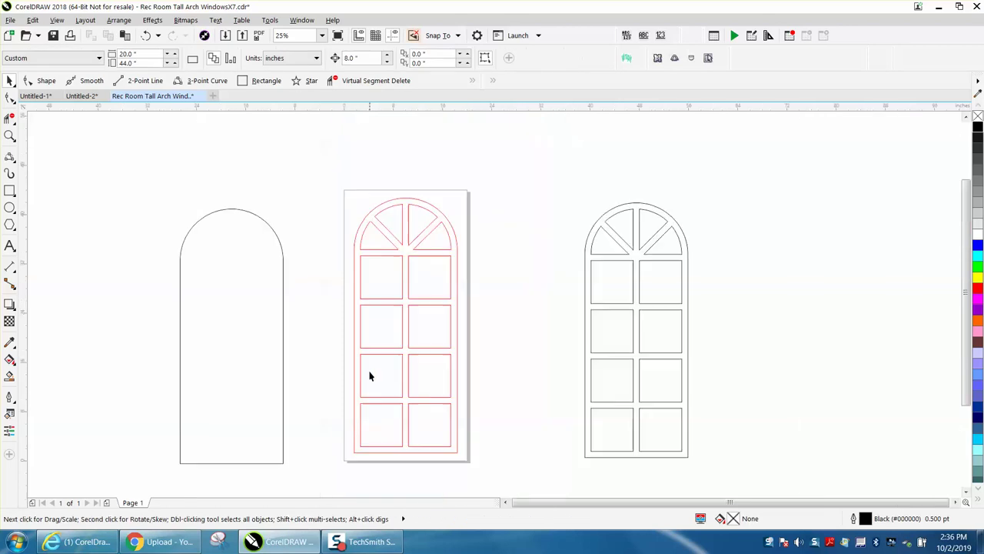
{"action": "left_click", "coordinate": [282, 303]}
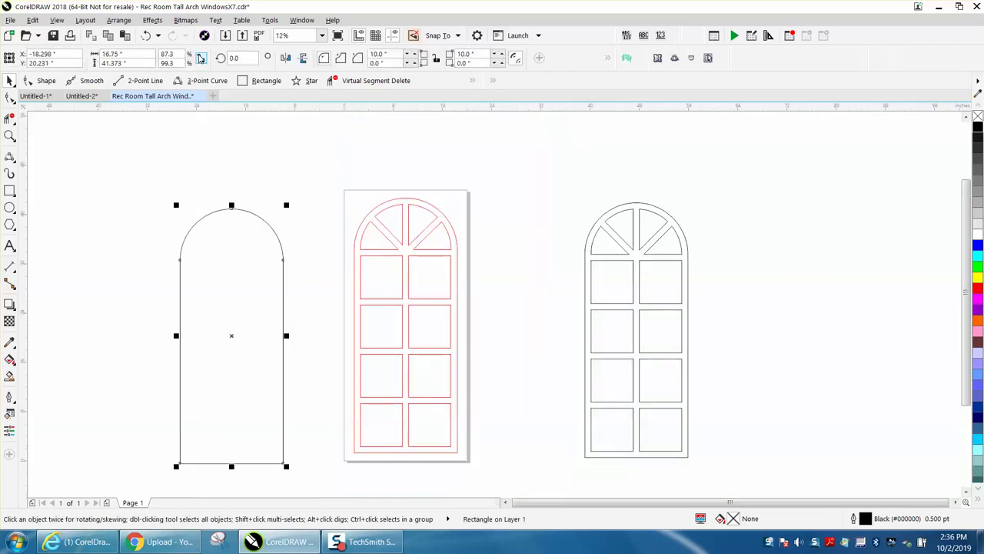
Apply a one-step inside contour with 1.0-inch offset to the arch, then zoom into its base.
{"action": "left_click", "coordinate": [154, 22]}
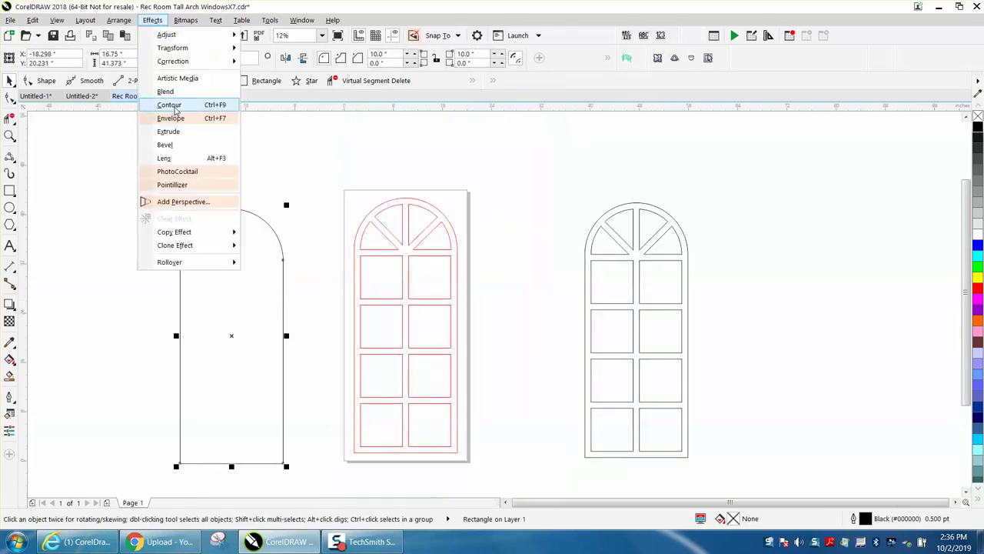
{"action": "left_click", "coordinate": [171, 104]}
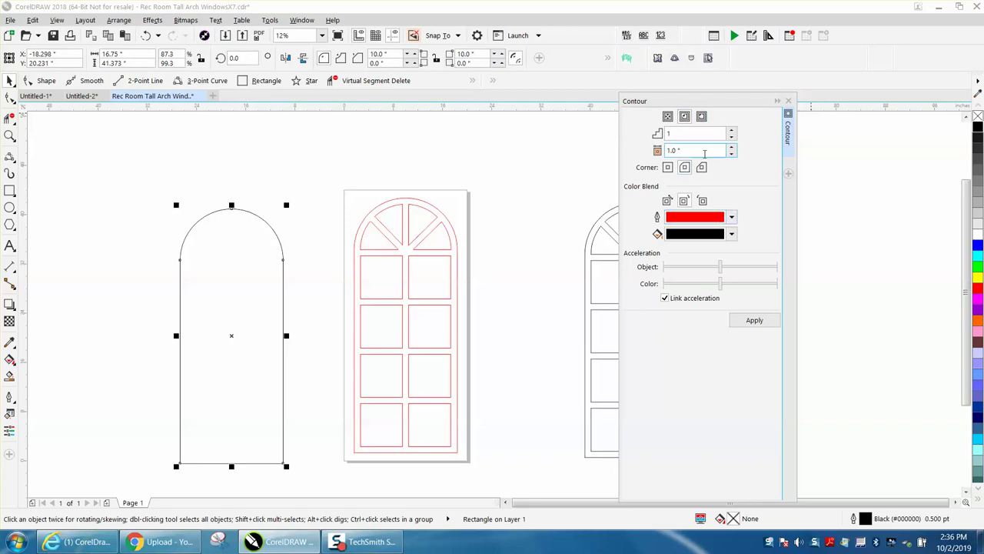
{"action": "left_click", "coordinate": [754, 321]}
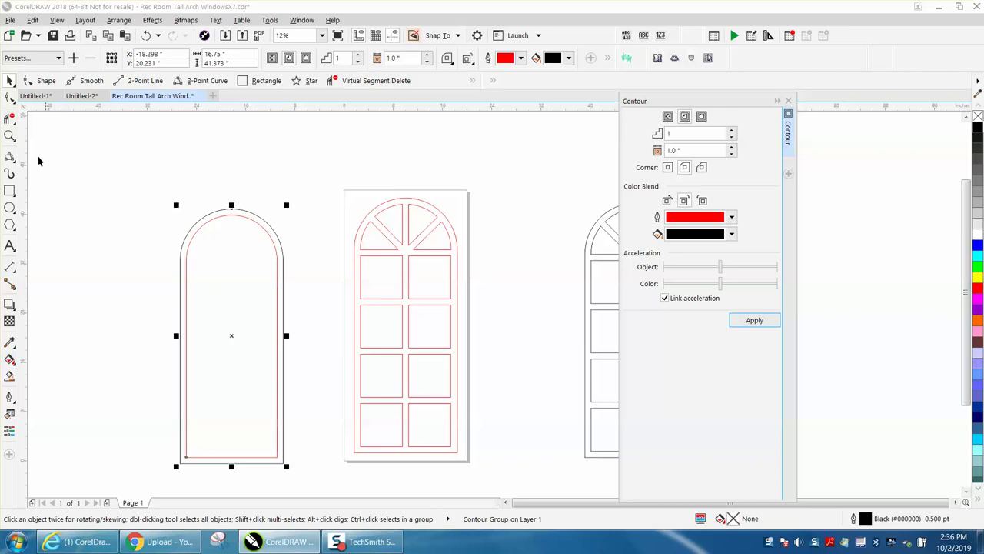
{"action": "left_click", "coordinate": [9, 135]}
{"action": "left_click_drag", "start_coordinate": [146, 374], "coordinate": [543, 467]}
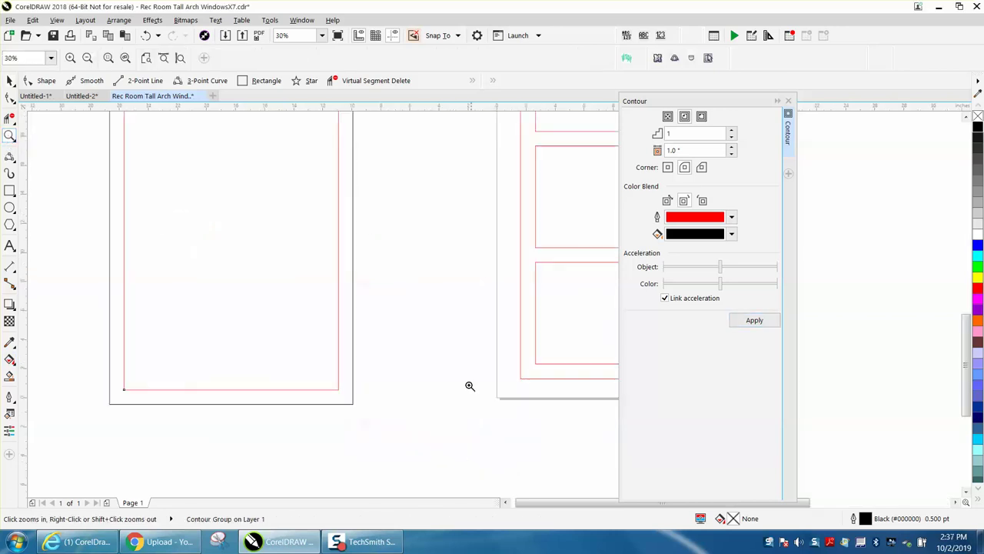
Dimension the inner frame's 14.75-inch width and enlarge its label to 100 pt.
{"action": "left_click", "coordinate": [14, 275]}
{"action": "left_click", "coordinate": [70, 265]}
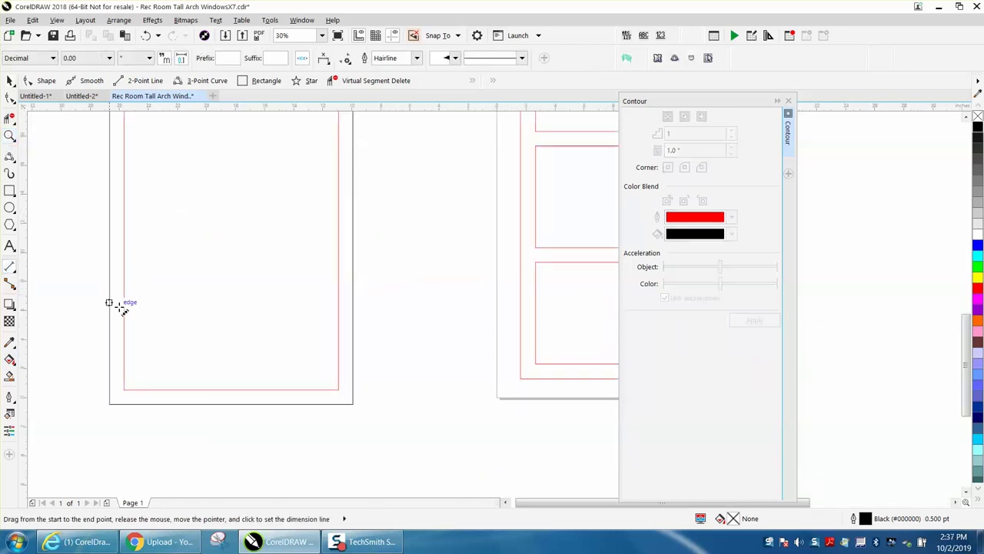
{"action": "left_click_drag", "start_coordinate": [125, 309], "coordinate": [338, 309]}
{"action": "left_click", "coordinate": [336, 294]}
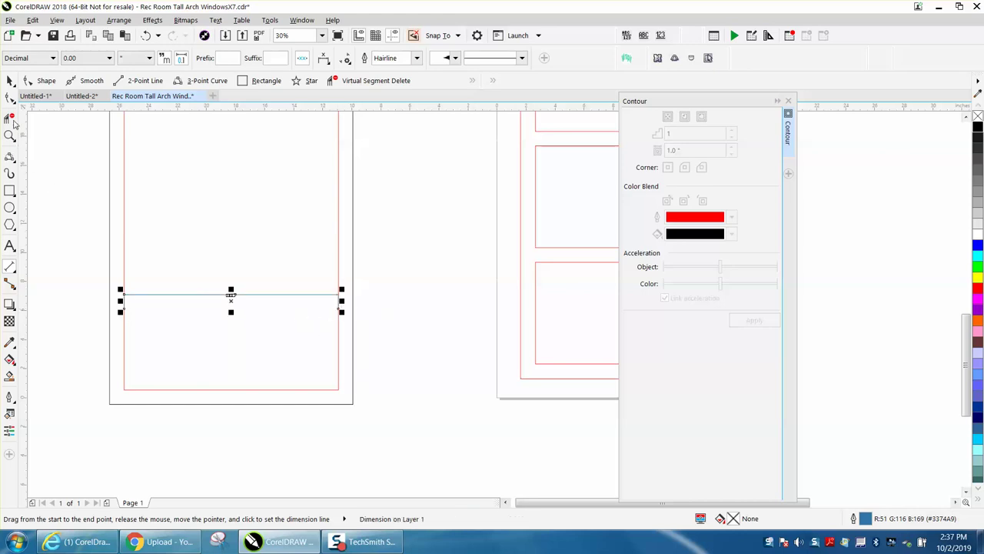
{"action": "left_click", "coordinate": [9, 80]}
{"action": "left_click", "coordinate": [69, 239]}
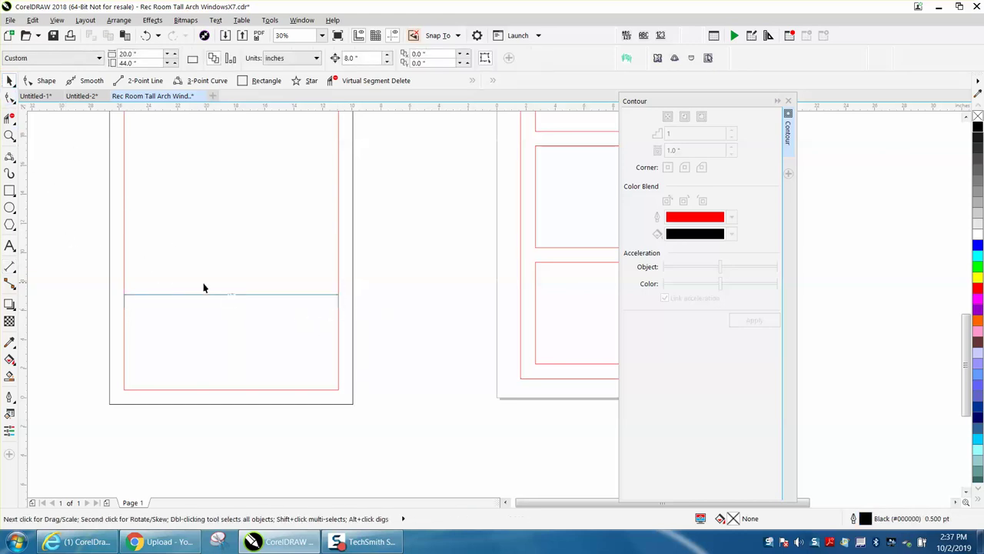
{"action": "left_click", "coordinate": [232, 297]}
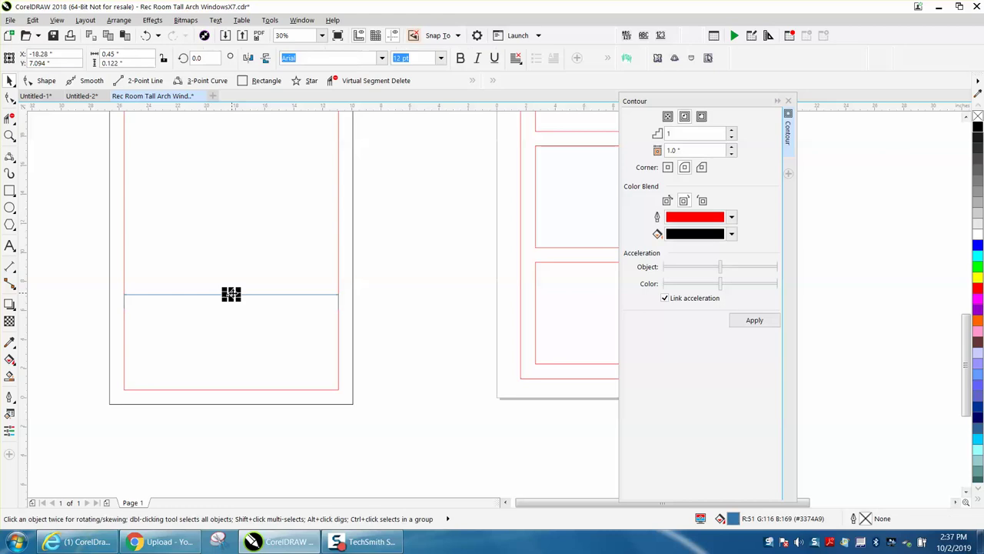
{"action": "left_click", "coordinate": [440, 58]}
{"action": "left_click", "coordinate": [403, 238]}
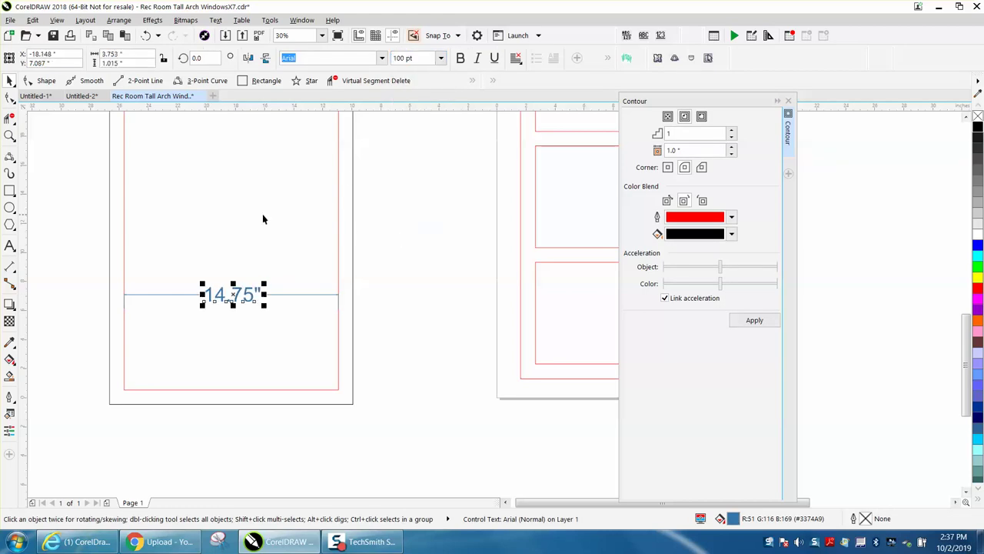
Dimension an original pane's 7.00-inch height and its width.
{"action": "left_click", "coordinate": [110, 218]}
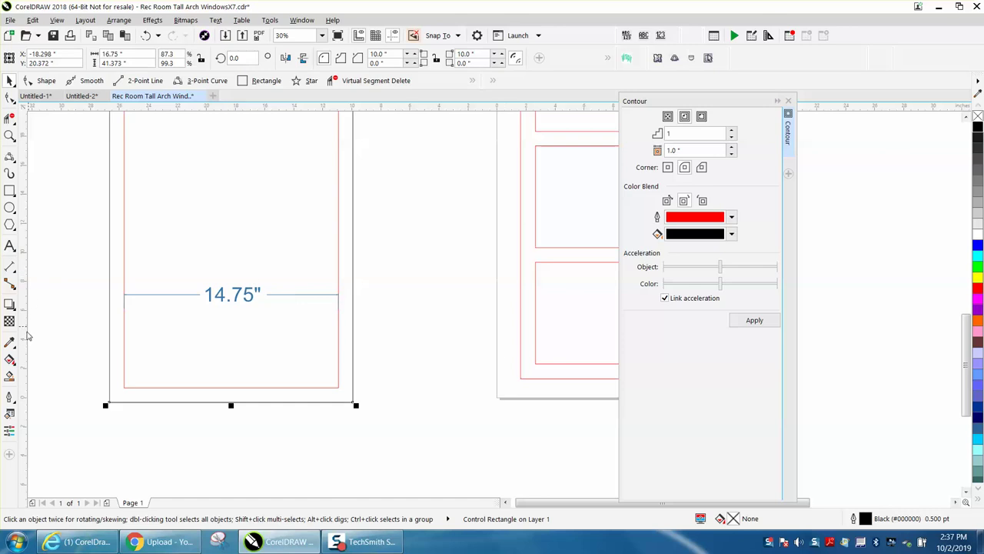
{"action": "left_click", "coordinate": [14, 269]}
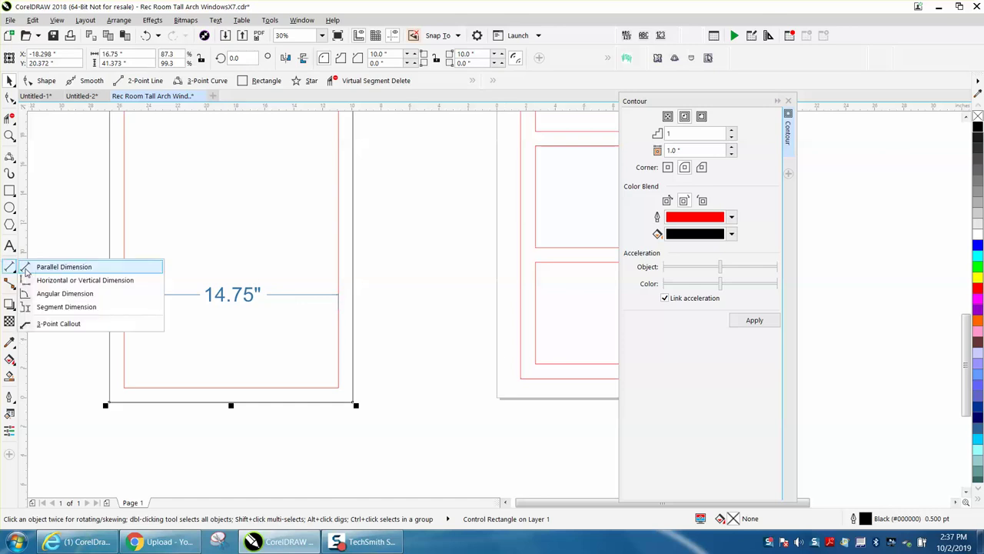
{"action": "left_click", "coordinate": [31, 267]}
{"action": "left_click_drag", "start_coordinate": [570, 363], "coordinate": [567, 267]}
{"action": "left_click", "coordinate": [539, 296]}
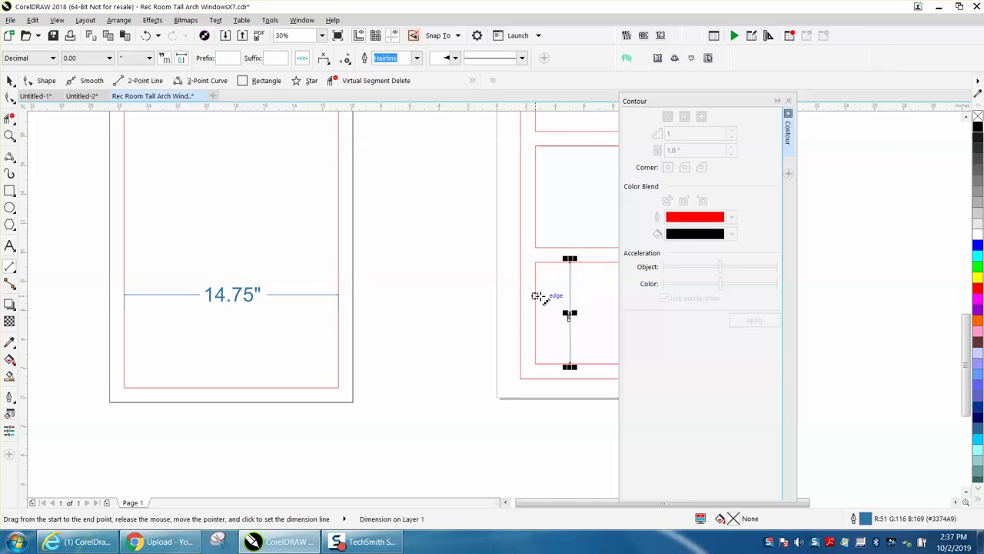
{"action": "scroll", "coordinate": [523, 294], "scroll_direction": "down", "scroll_amount": 2}
{"action": "left_click_drag", "start_coordinate": [524, 304], "coordinate": [578, 301]}
{"action": "left_click", "coordinate": [578, 292]}
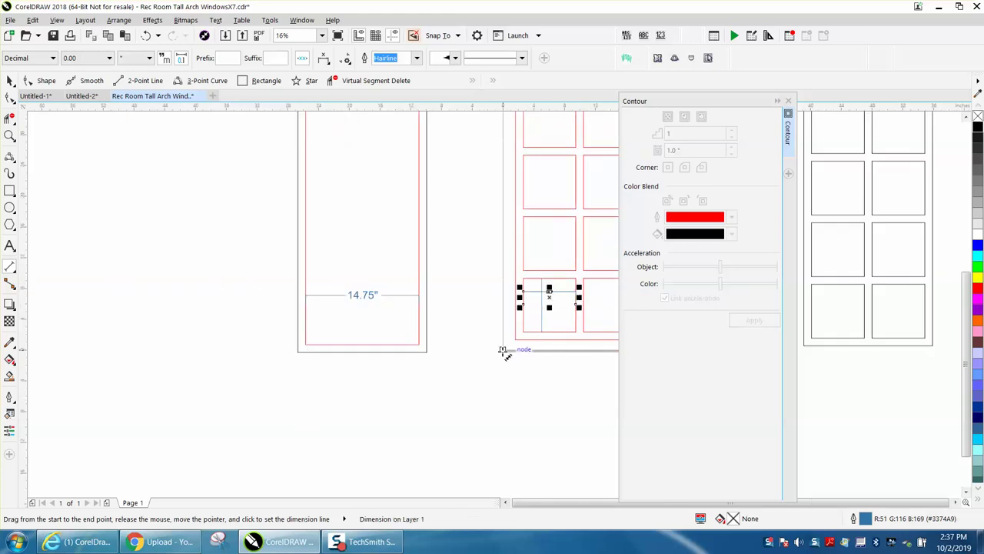
Compute the pane width (14.75 − 1) / 2 = 6.875 in Calculator.
{"action": "key", "text": "Escape"}
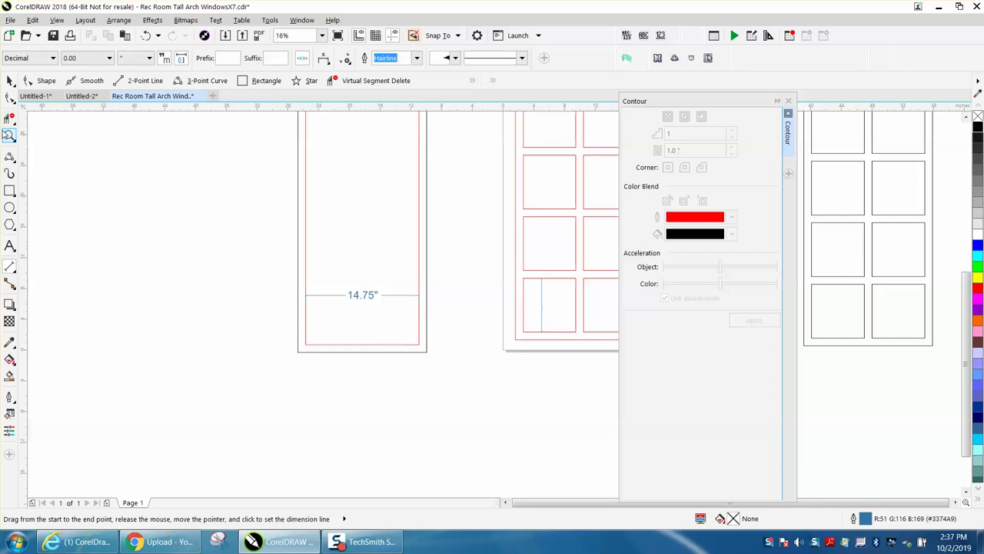
{"action": "left_click", "coordinate": [9, 80]}
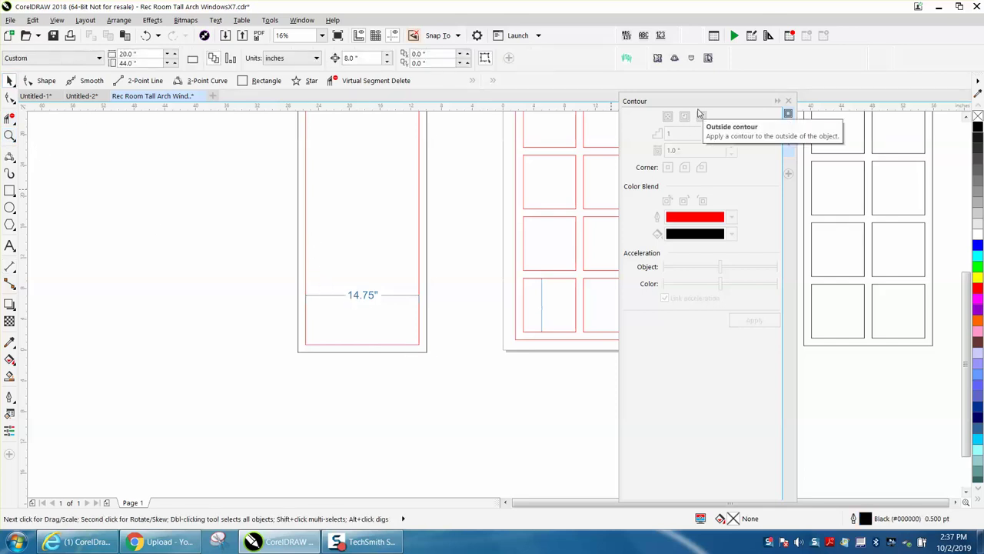
{"action": "key", "text": "XF86Calculator"}
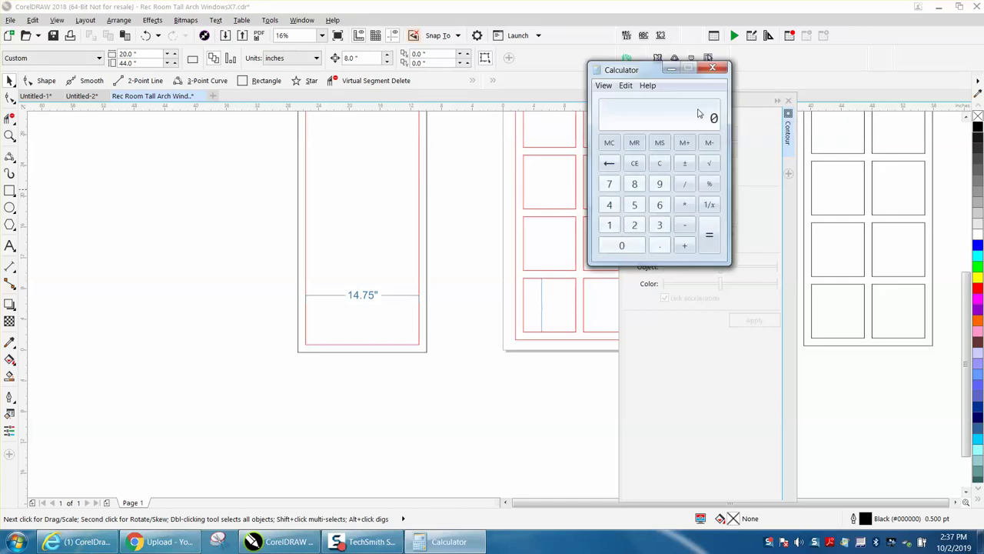
{"action": "type", "text": "14.75 - 1"}
{"action": "key", "text": "Return"}
{"action": "type", "text": "2"}
{"action": "key", "text": "Return"}
Draw a rectangle left of the arch sized 6.875 x 7 inches.
{"action": "left_click", "coordinate": [10, 192]}
{"action": "left_click_drag", "start_coordinate": [128, 206], "coordinate": [238, 313]}
{"action": "left_click_drag", "start_coordinate": [140, 62], "coordinate": [101, 62]}
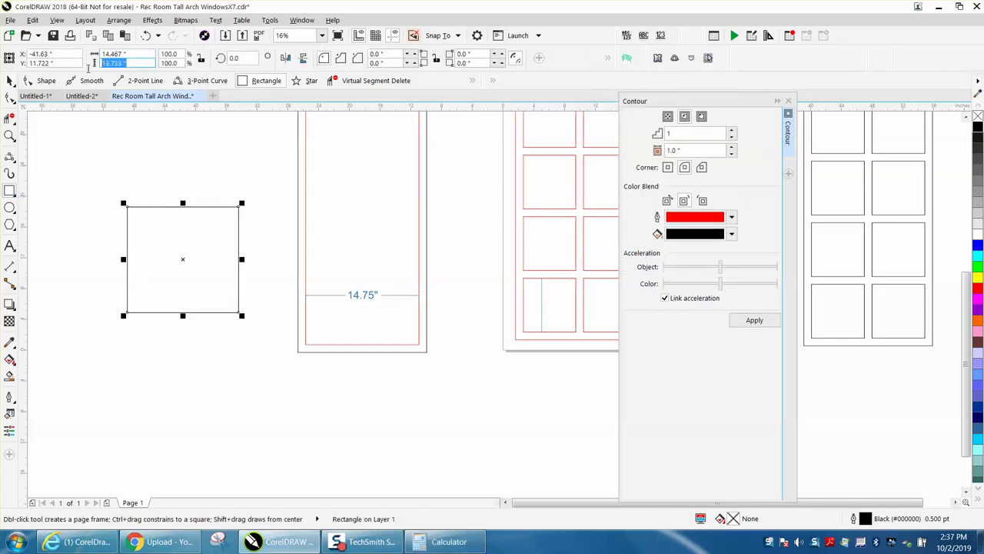
{"action": "type", "text": "7"}
{"action": "left_click_drag", "start_coordinate": [137, 54], "coordinate": [101, 55]}
{"action": "type", "text": "6"}
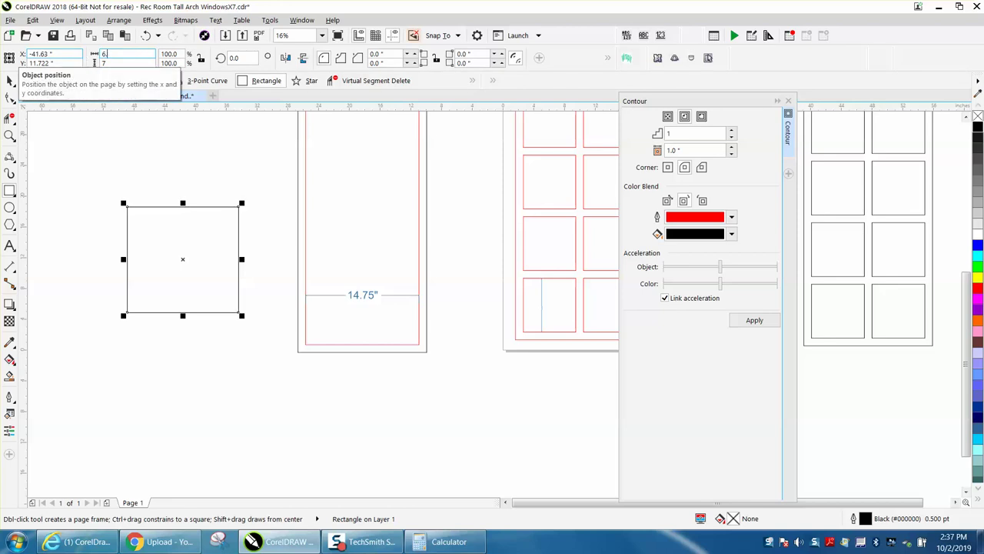
{"action": "type", "text": ".875"}
{"action": "key", "text": "Return"}
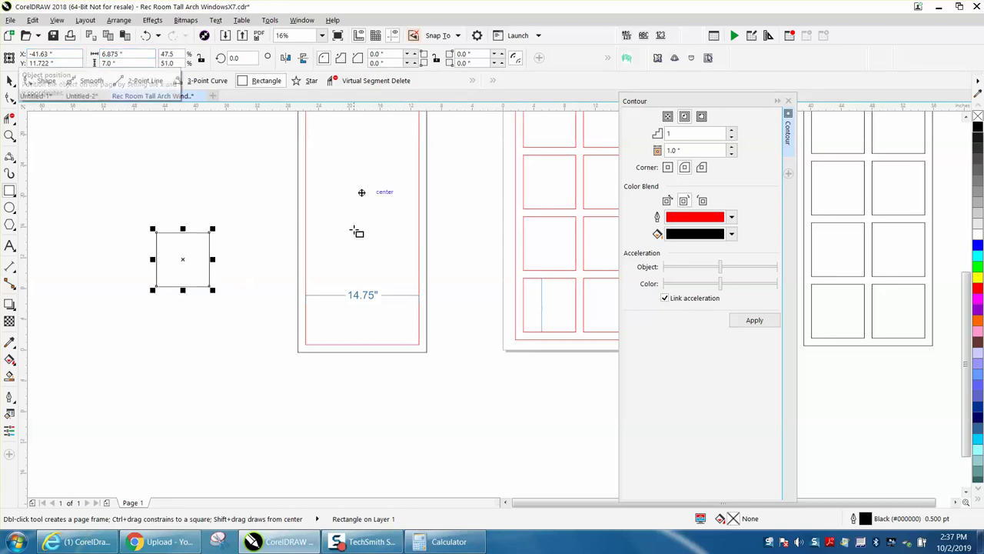
{"action": "left_click", "coordinate": [449, 541]}
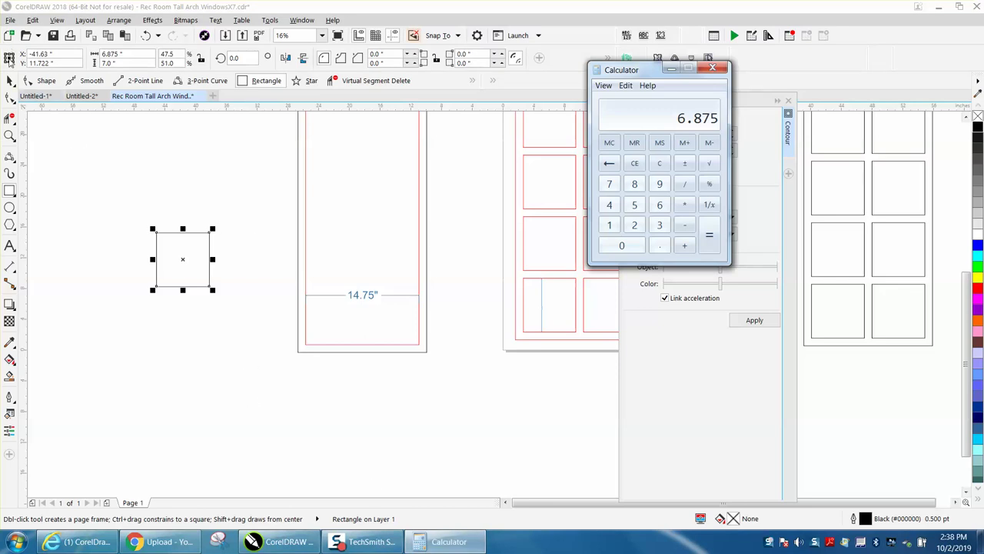
{"action": "left_click", "coordinate": [150, 148]}
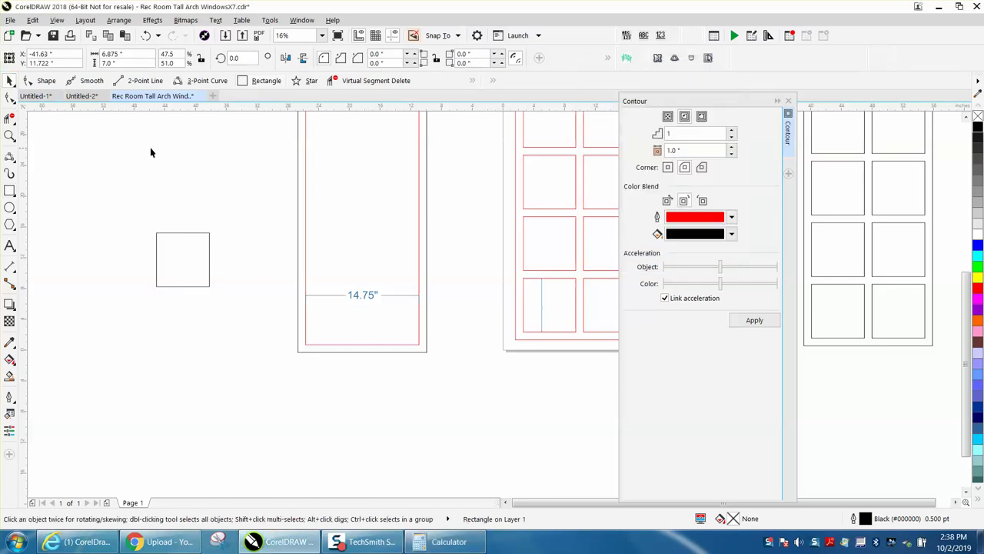
Delete the 14.75-inch dimension and snap the pane into the frame's bottom-left inner corner.
{"action": "left_click", "coordinate": [361, 297]}
{"action": "key", "text": "Delete"}
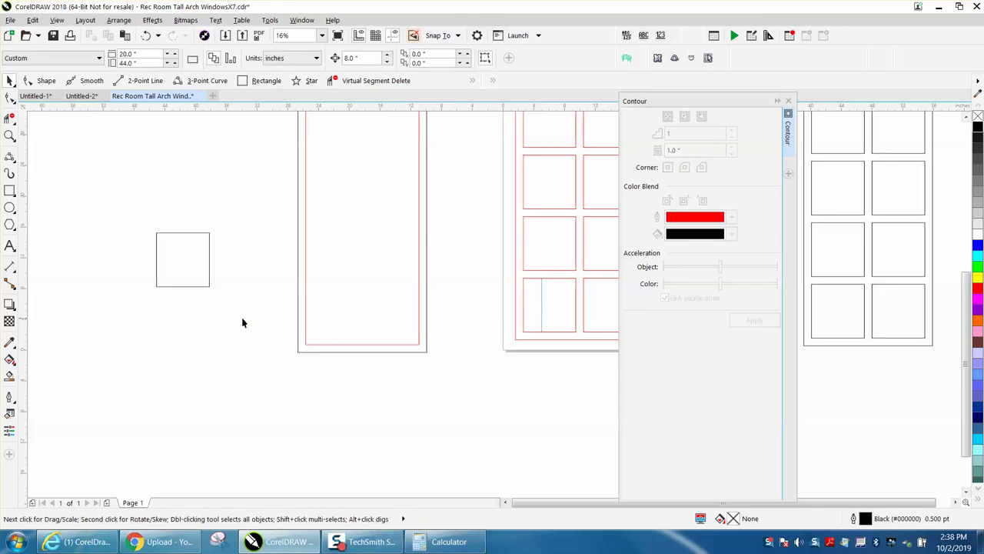
{"action": "left_click", "coordinate": [156, 286]}
{"action": "left_click_drag", "start_coordinate": [155, 287], "coordinate": [305, 347]}
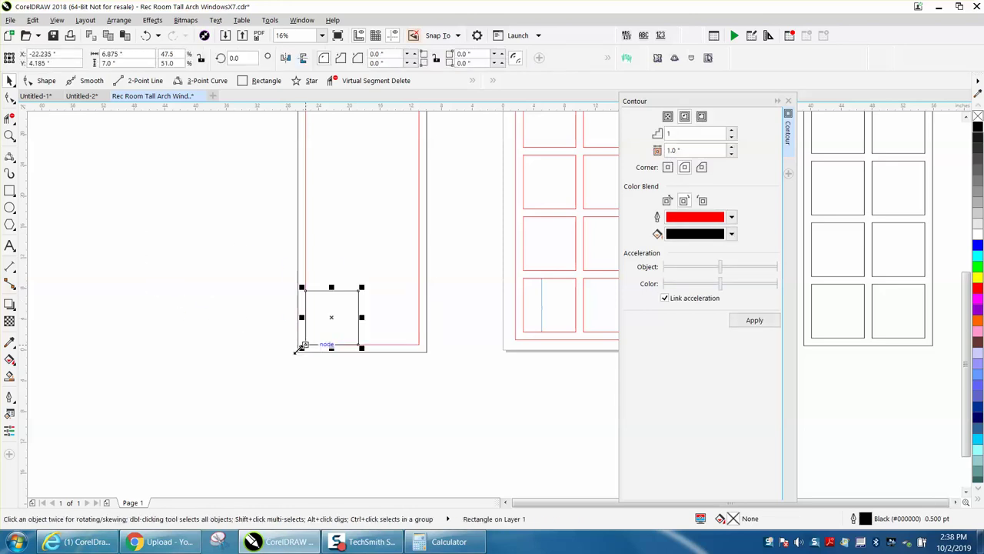
{"action": "left_click", "coordinate": [251, 309]}
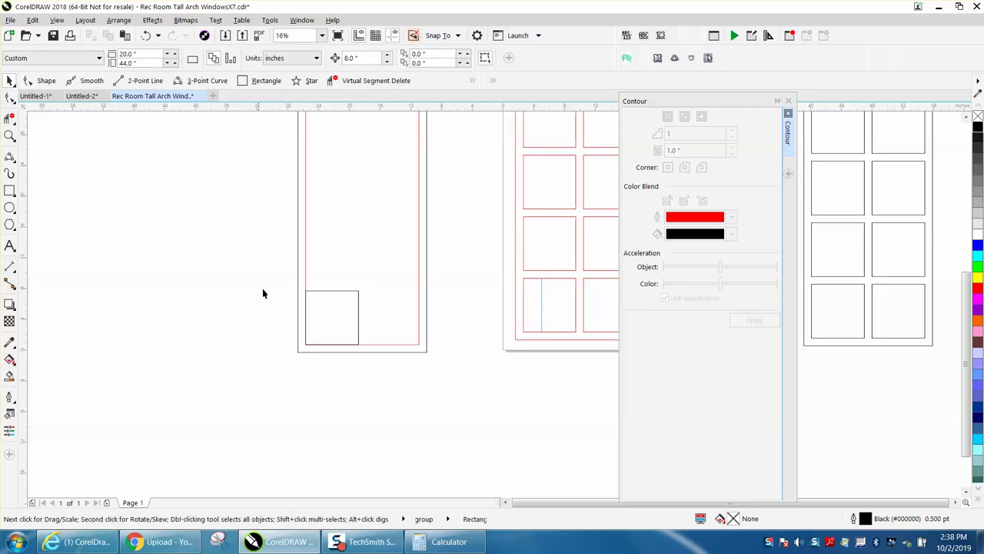
Place a copy of the pane square directly to its right.
{"action": "left_click", "coordinate": [346, 290]}
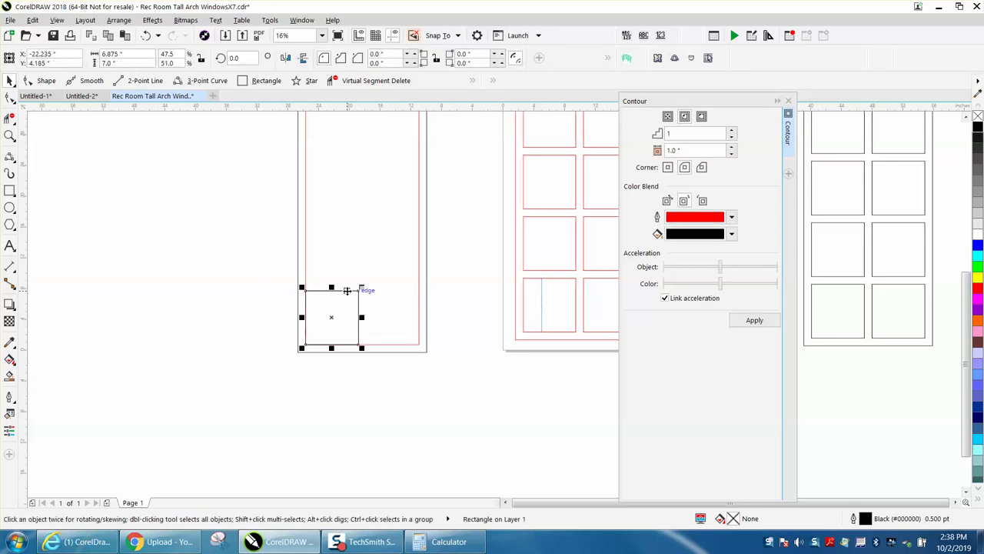
{"action": "left_click_drag", "start_coordinate": [358, 344], "coordinate": [421, 346]}
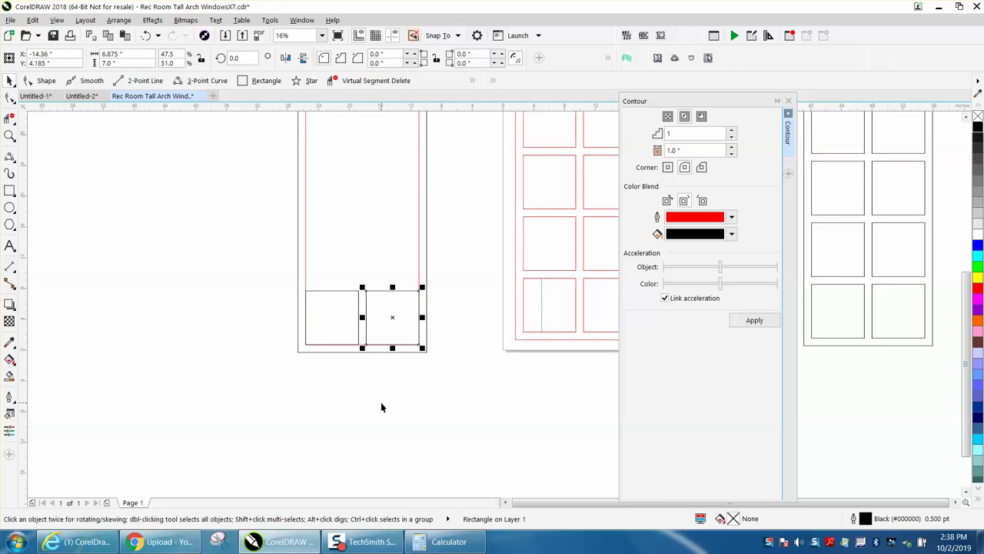
{"action": "left_click", "coordinate": [380, 407]}
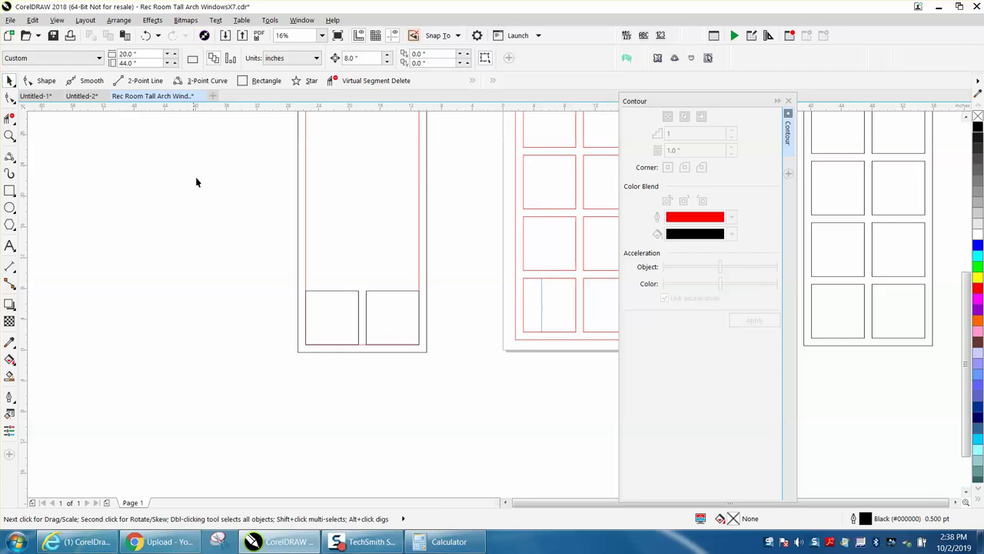
{"action": "scroll", "coordinate": [255, 199], "scroll_direction": "down", "scroll_amount": 1}
Zoom in on the redrawn window and test selecting its bottom pane squares.
{"action": "left_click_drag", "start_coordinate": [361, 283], "coordinate": [402, 299]}
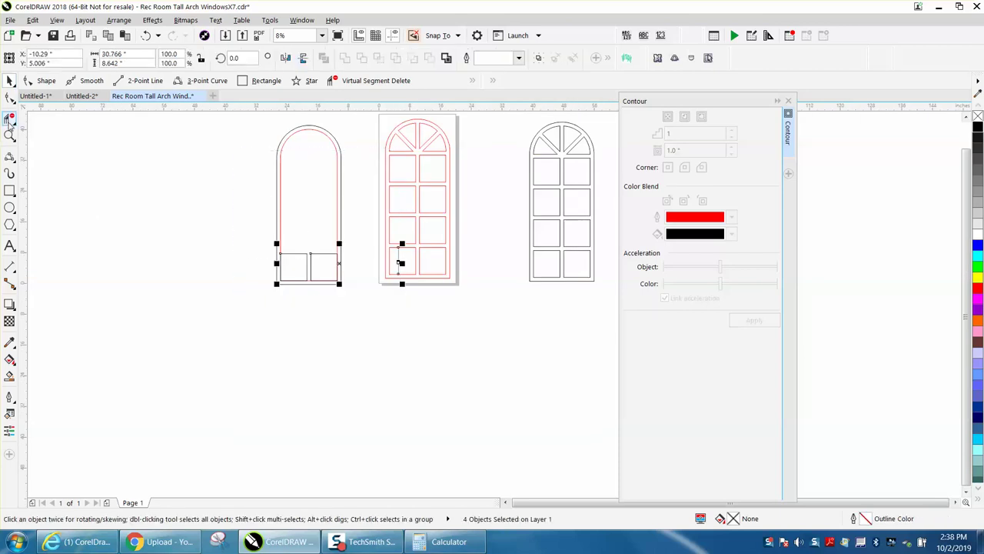
{"action": "left_click", "coordinate": [46, 136]}
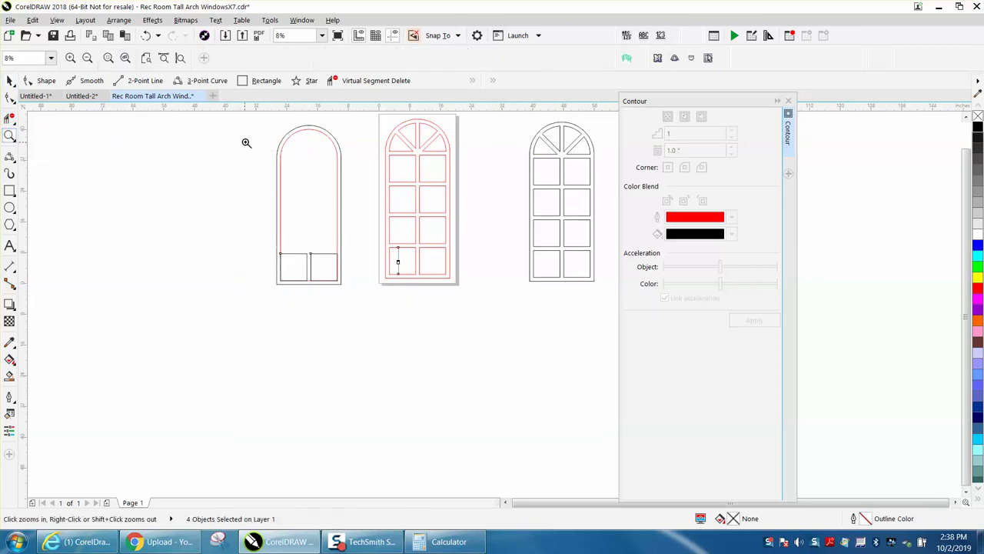
{"action": "left_click_drag", "start_coordinate": [246, 142], "coordinate": [460, 313]}
{"action": "left_click", "coordinate": [10, 81]}
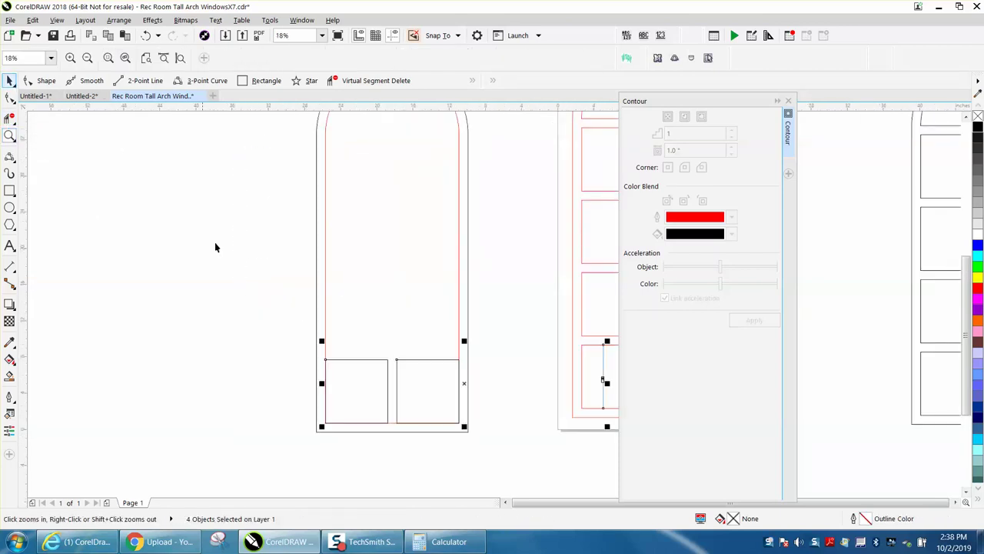
{"action": "left_click", "coordinate": [282, 333]}
{"action": "left_click_drag", "start_coordinate": [477, 426], "coordinate": [483, 432]}
{"action": "left_click", "coordinate": [264, 233]}
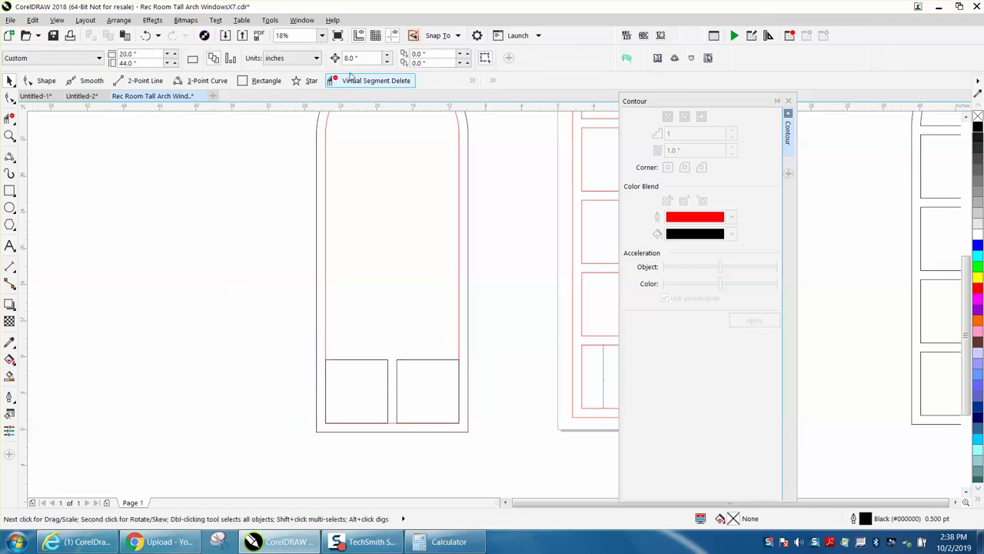
{"action": "left_click", "coordinate": [366, 359]}
{"action": "left_click", "coordinate": [365, 367]}
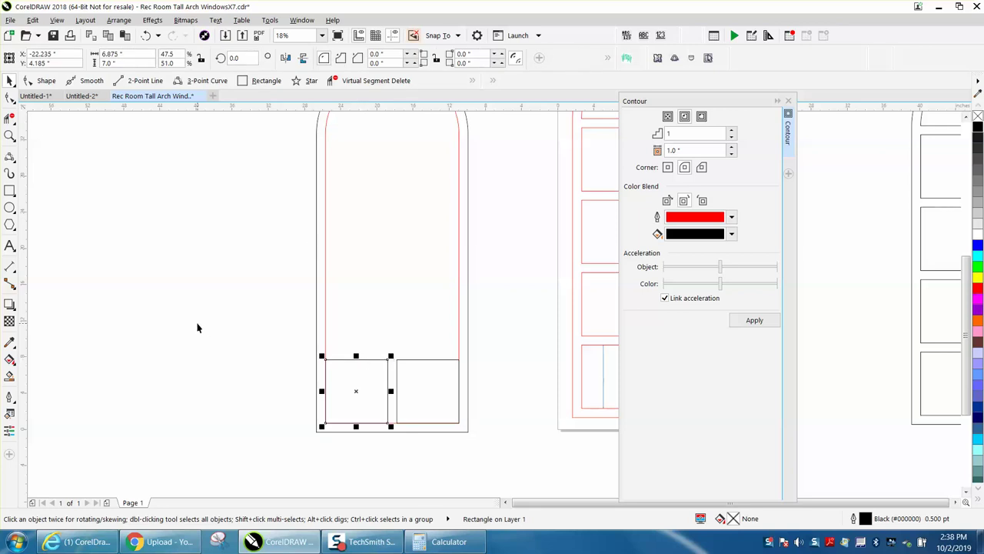
{"action": "left_click", "coordinate": [177, 185]}
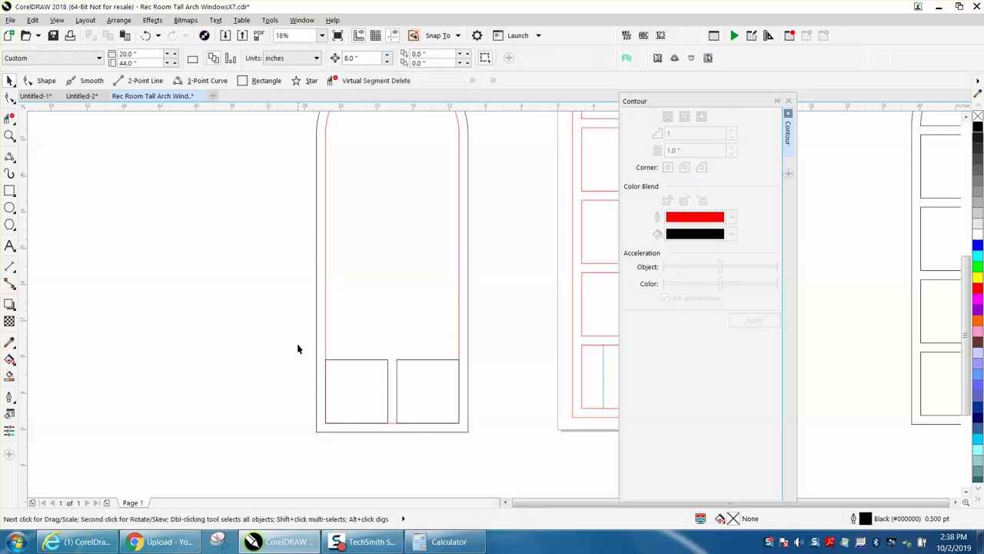
Duplicate the bottom pane pair upward with Ctrl+D to stack rows of panes.
{"action": "left_click_drag", "start_coordinate": [463, 417], "coordinate": [478, 435]}
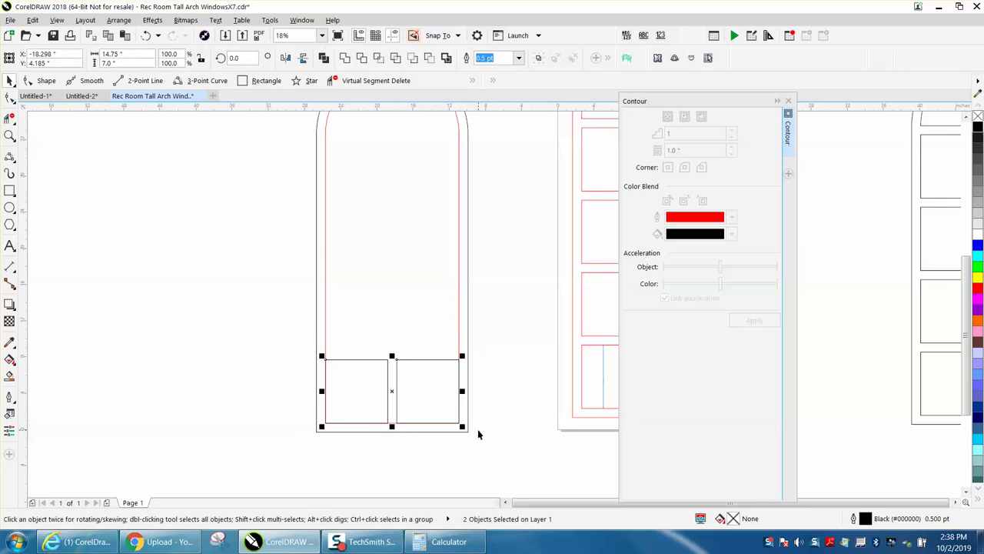
{"action": "key", "text": "ctrl+d"}
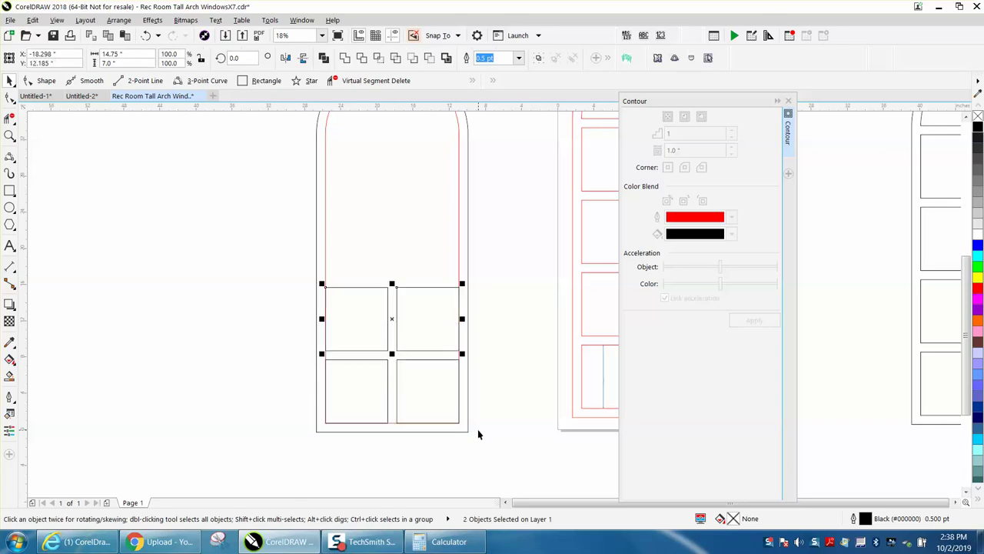
{"action": "key", "text": "ctrl+d"}
{"action": "key", "text": "ctrl+d"}
{"action": "scroll", "coordinate": [462, 436], "scroll_direction": "down", "scroll_amount": 2}
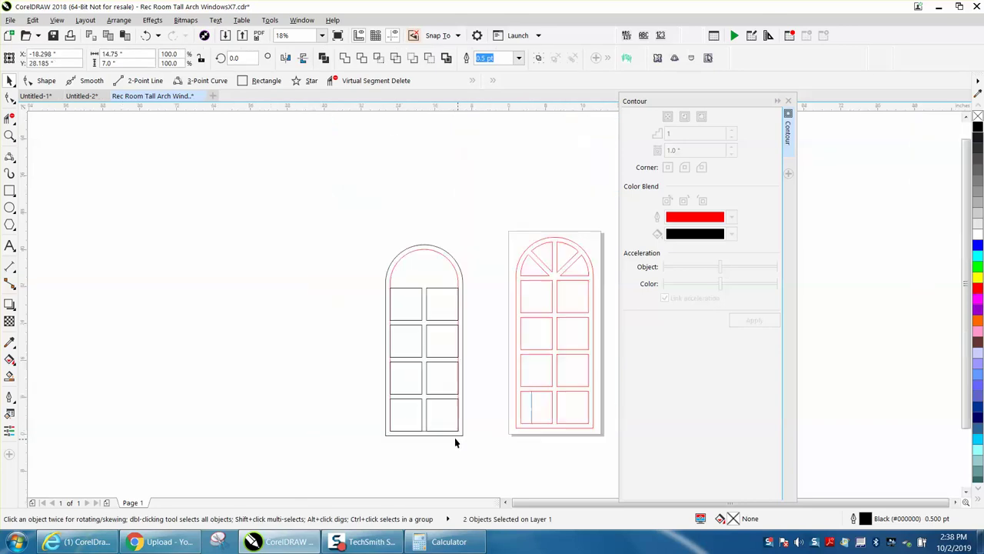
Zoom in on both windows' arch tops and close the Contour docker.
{"action": "left_click", "coordinate": [10, 136]}
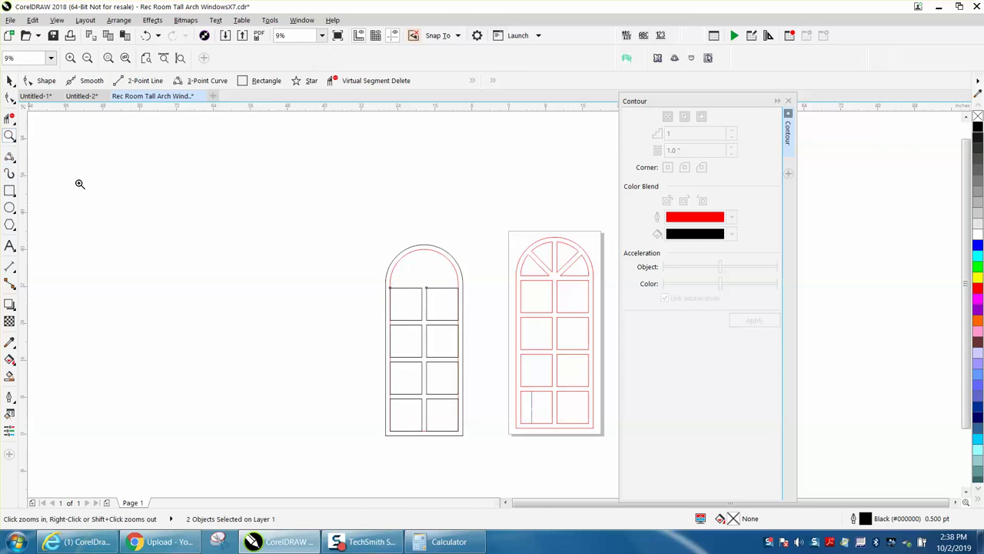
{"action": "left_click_drag", "start_coordinate": [369, 227], "coordinate": [636, 360]}
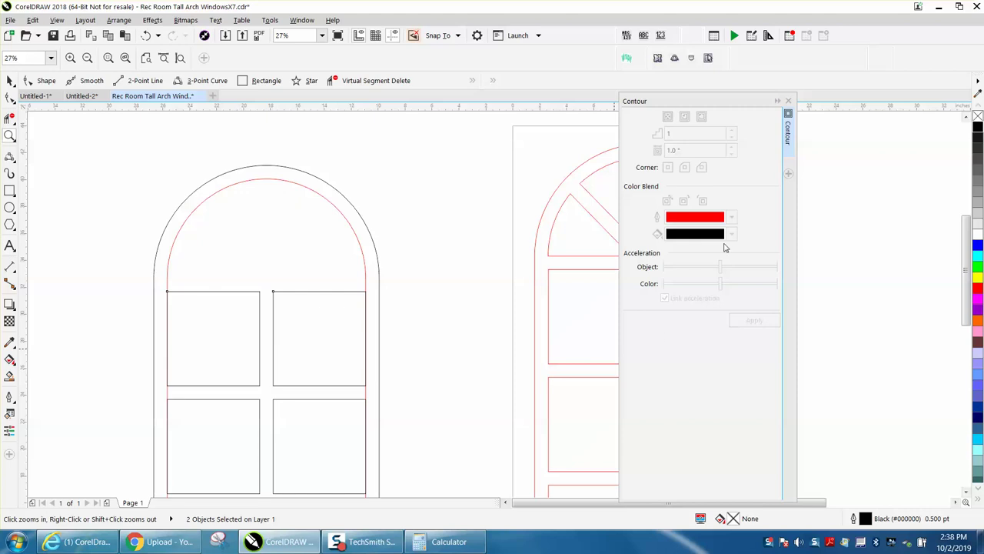
{"action": "left_click", "coordinate": [788, 101]}
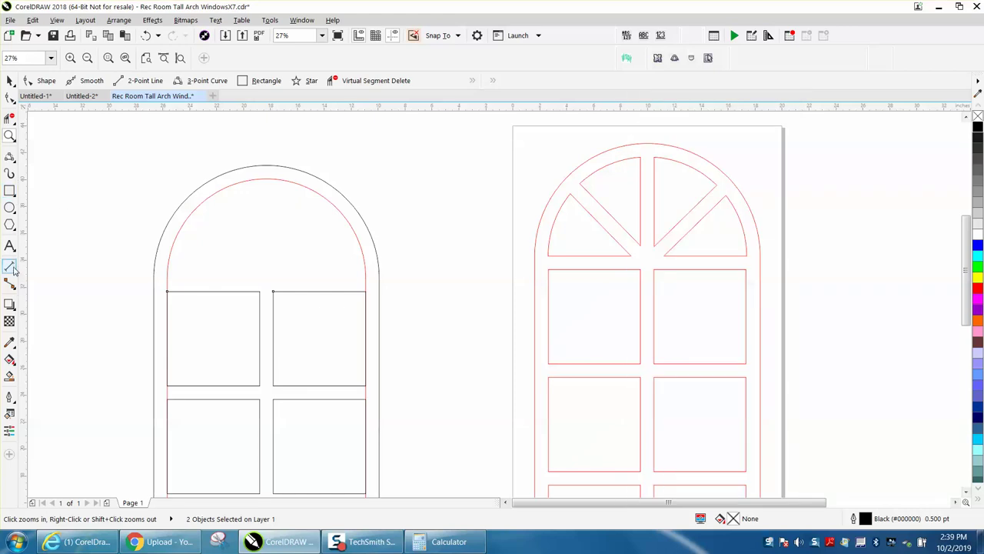
Draw a 14.75-inch horizontal 2-point line and move it onto the top pane row.
{"action": "left_click", "coordinate": [14, 162]}
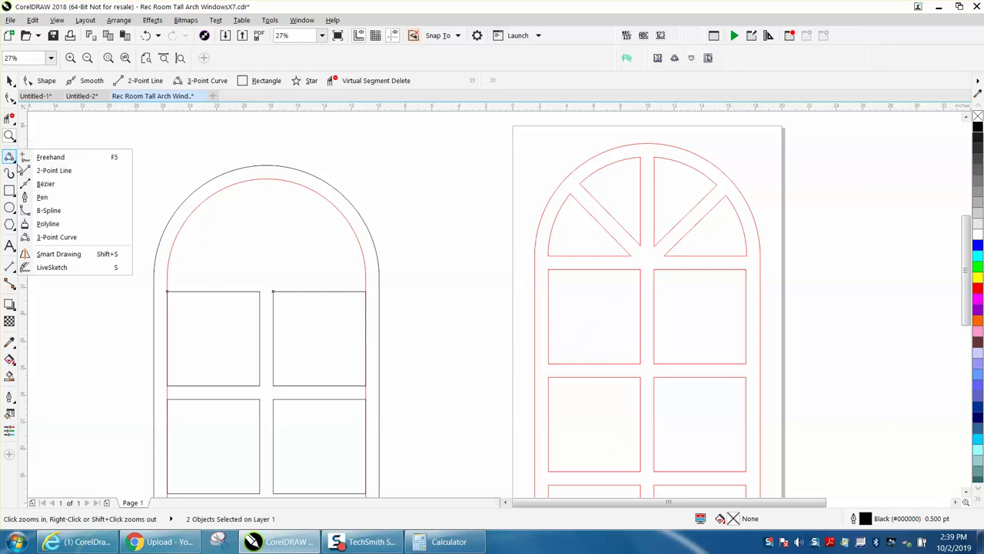
{"action": "left_click", "coordinate": [51, 170]}
{"action": "left_click_drag", "start_coordinate": [114, 164], "coordinate": [357, 163]}
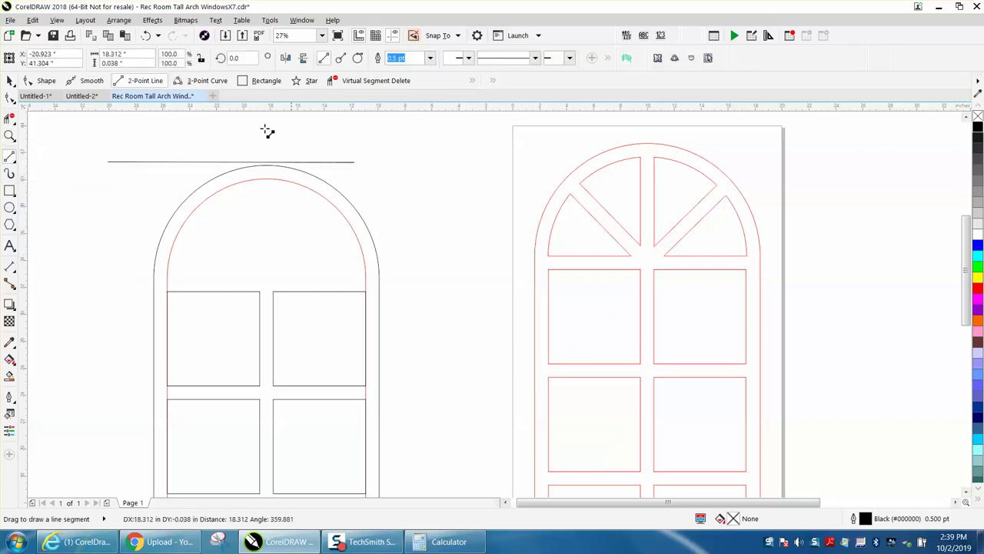
{"action": "left_click", "coordinate": [113, 54]}
{"action": "type", "text": "1"}
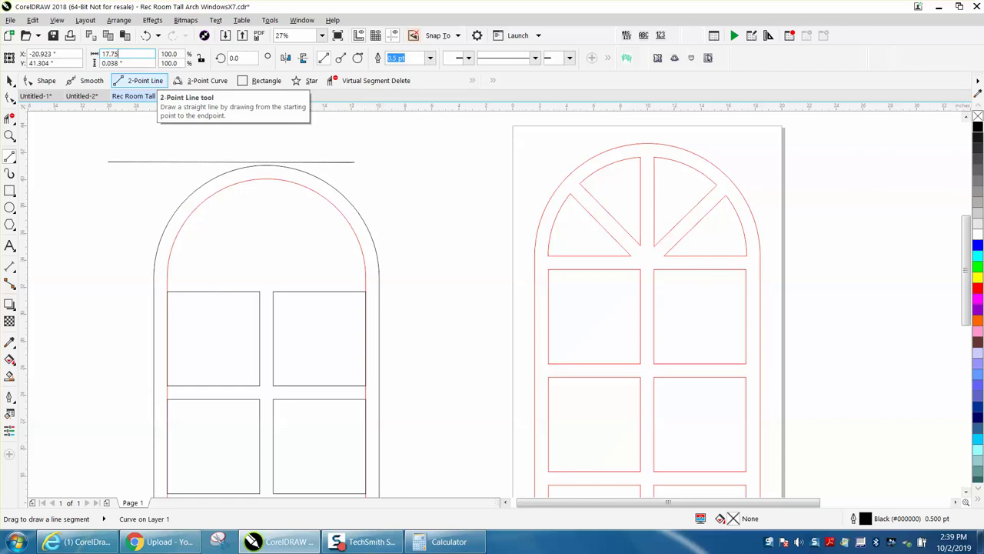
{"action": "type", "text": "7.75"}
{"action": "key", "text": "Return"}
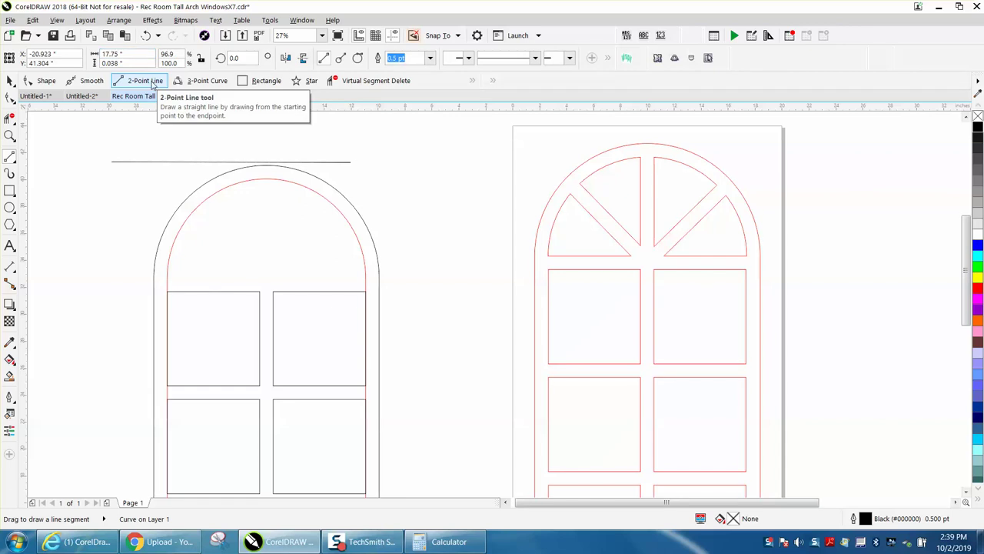
{"action": "left_click", "coordinate": [10, 80]}
{"action": "left_click", "coordinate": [113, 53]}
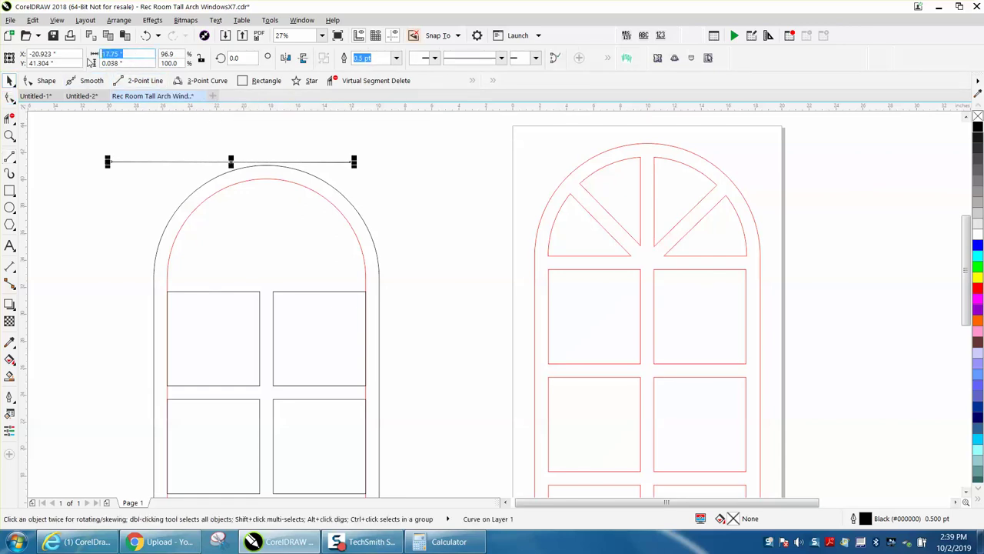
{"action": "type", "text": "14"}
{"action": "key", "text": "Return"}
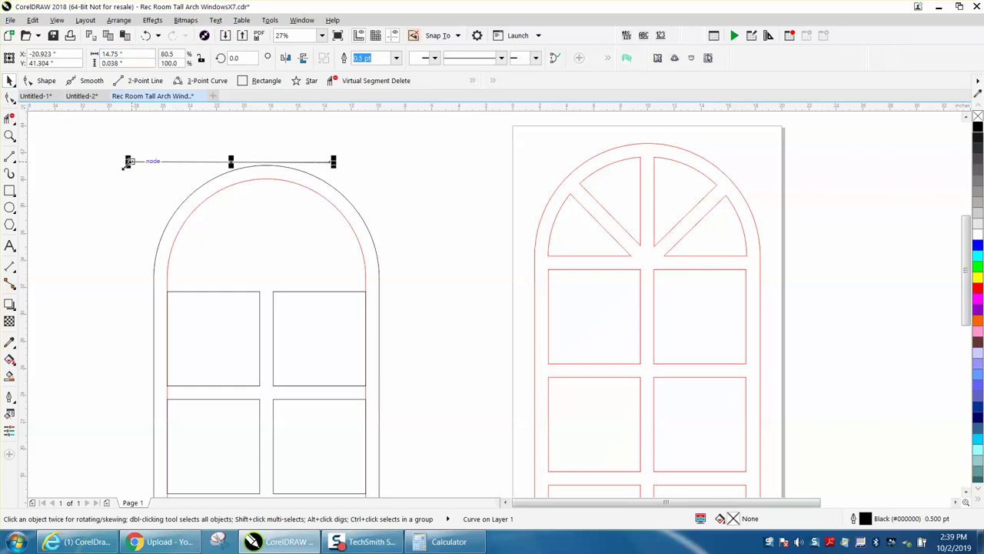
{"action": "left_click_drag", "start_coordinate": [130, 162], "coordinate": [178, 292]}
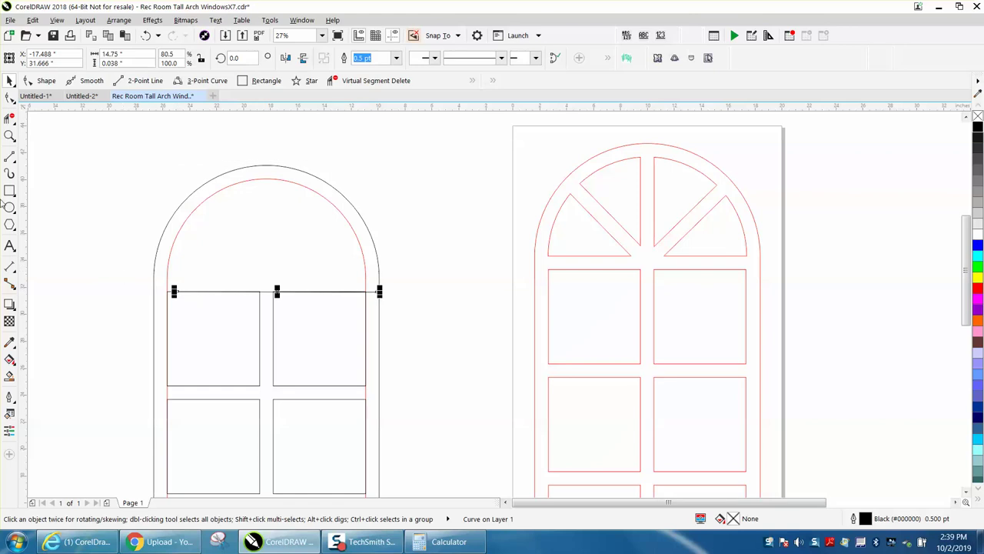
{"action": "left_click", "coordinate": [10, 136]}
Snap the line's left end to the inner arch edge and nudge it up 1 inch.
{"action": "left_click_drag", "start_coordinate": [105, 161], "coordinate": [449, 390]}
{"action": "left_click", "coordinate": [10, 81]}
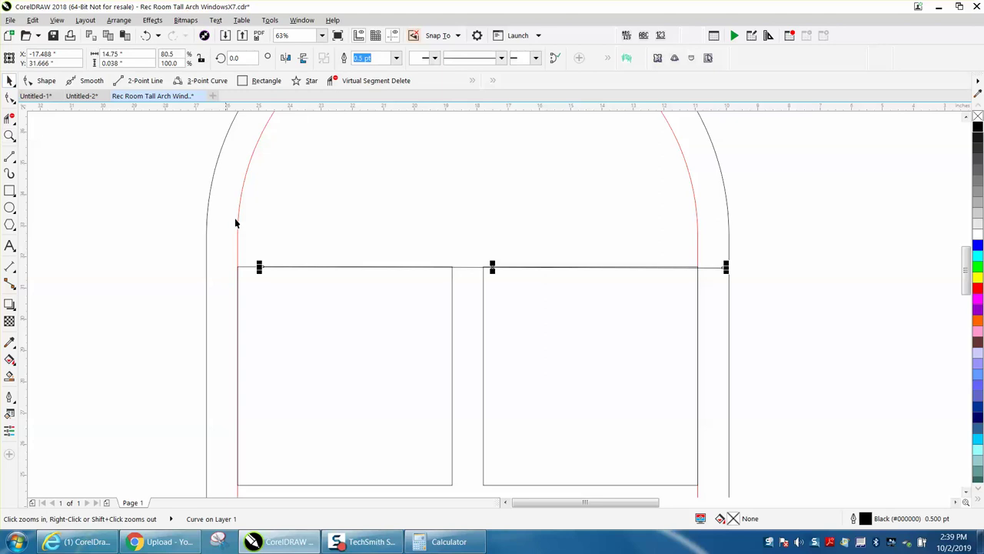
{"action": "left_click_drag", "start_coordinate": [260, 267], "coordinate": [235, 267]}
{"action": "left_click", "coordinate": [141, 193]}
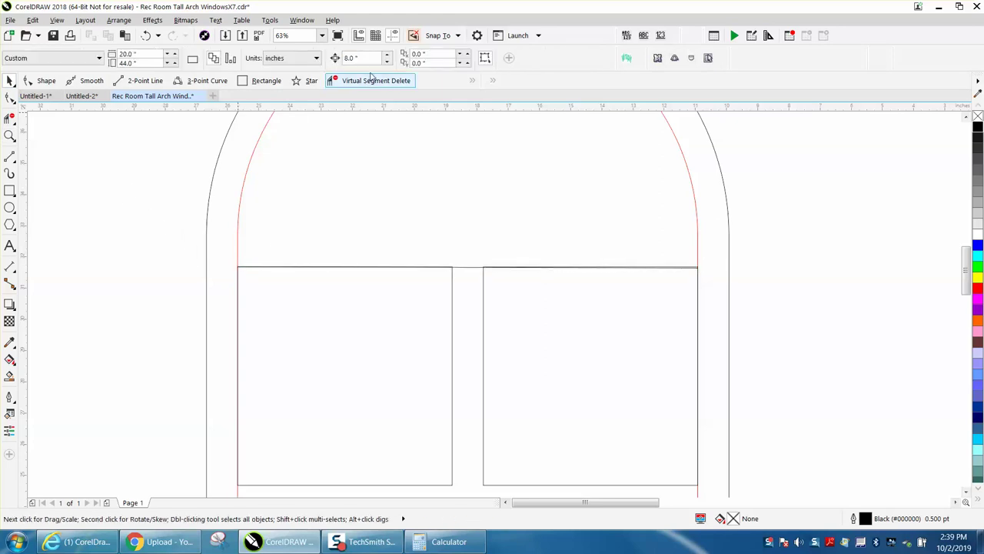
{"action": "type", "text": "1"}
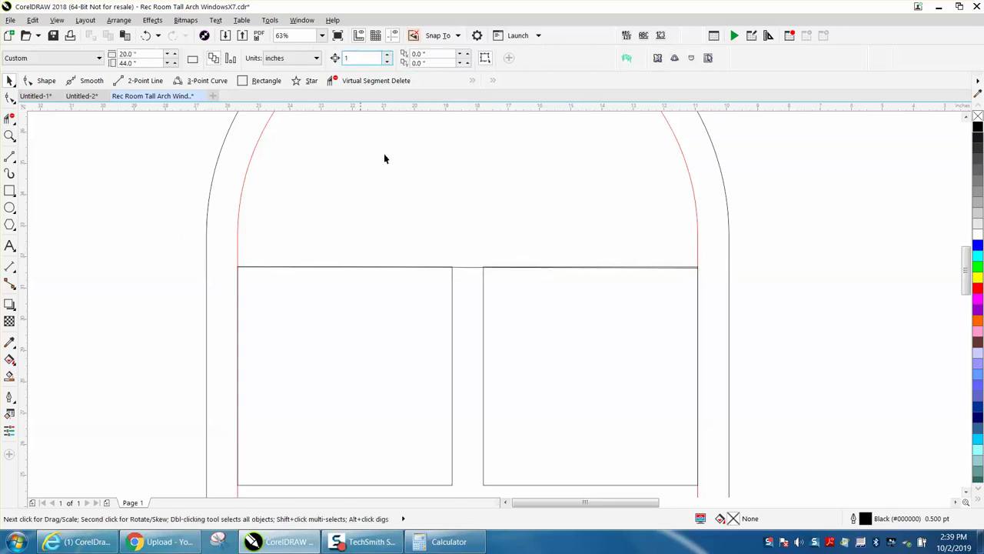
{"action": "left_click", "coordinate": [467, 267]}
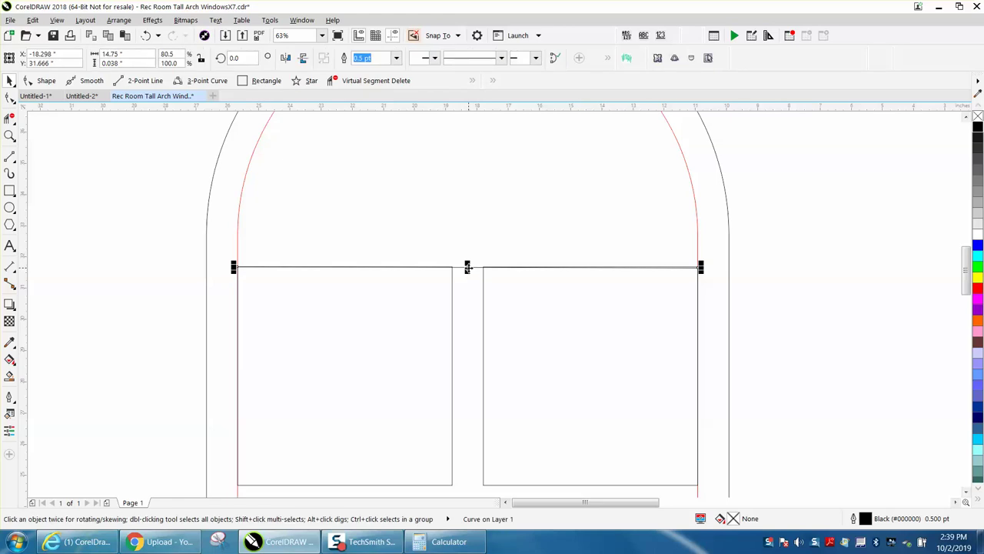
{"action": "key", "text": "Up"}
Draw a thin 0.967 x 8.967-inch rectangle left of the window.
{"action": "scroll", "coordinate": [346, 252], "scroll_direction": "down", "scroll_amount": 2}
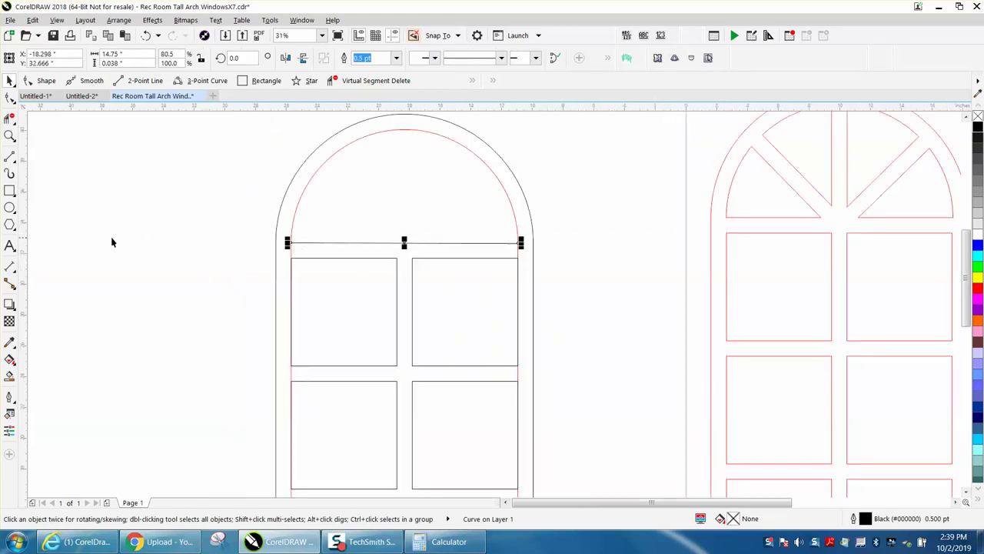
{"action": "left_click", "coordinate": [9, 191]}
{"action": "left_click_drag", "start_coordinate": [156, 167], "coordinate": [170, 307]}
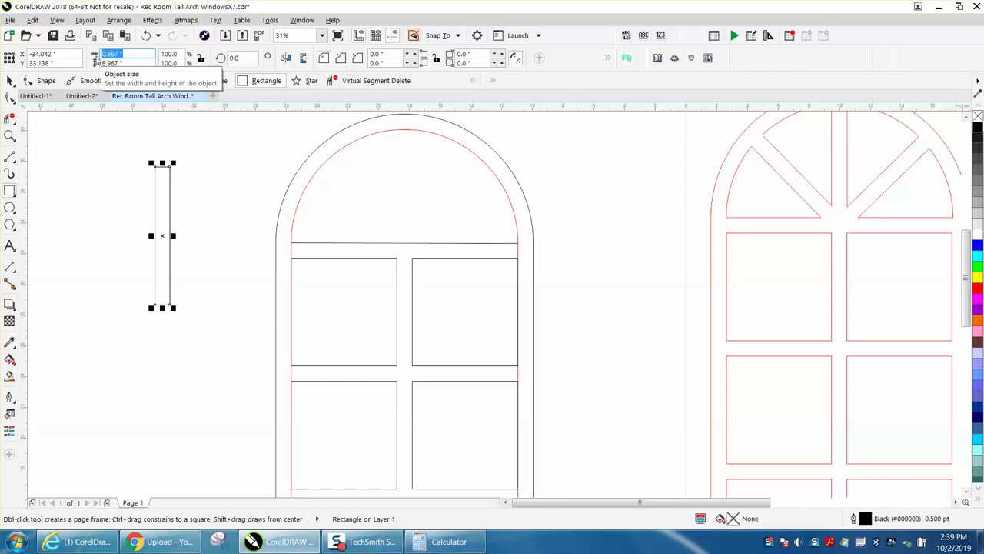
Make the narrow bar 1 inch wide and snap it to the centre of the left arch's top.
{"action": "type", "text": "1"}
{"action": "key", "text": "Return"}
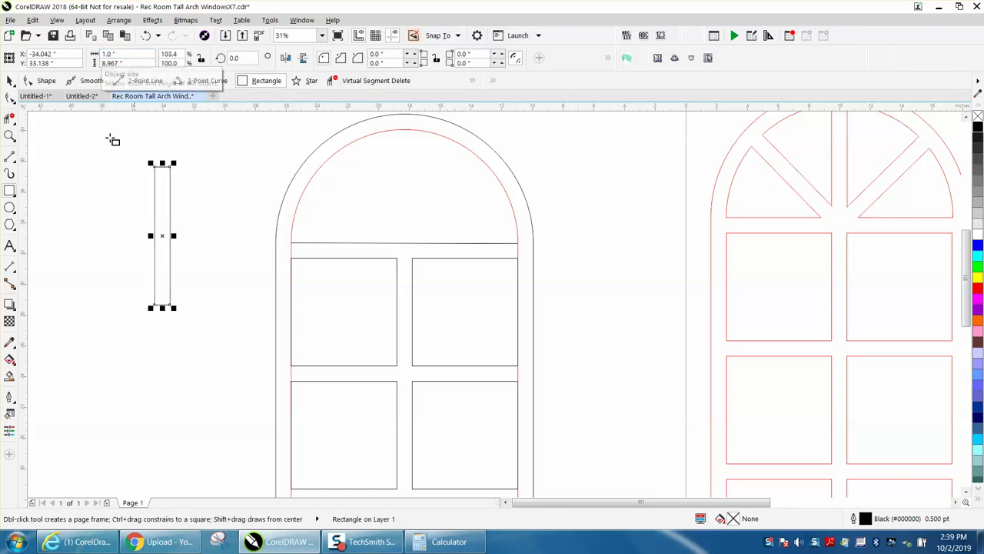
{"action": "left_click", "coordinate": [9, 80]}
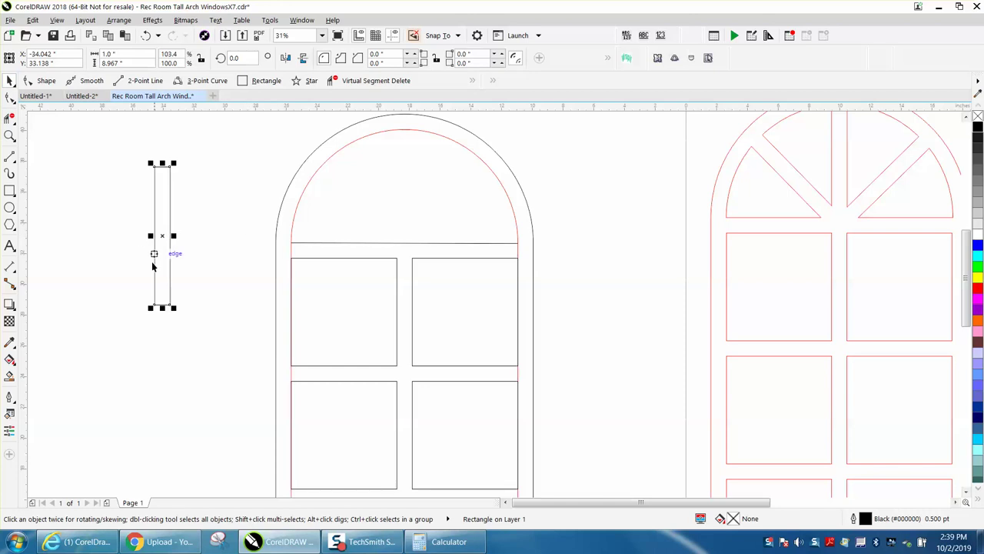
{"action": "left_click_drag", "start_coordinate": [154, 305], "coordinate": [400, 265]}
Move the vertical mullion's rotation centre down to the centre of the crossbar.
{"action": "scroll", "coordinate": [207, 227], "scroll_direction": "down", "scroll_amount": 3}
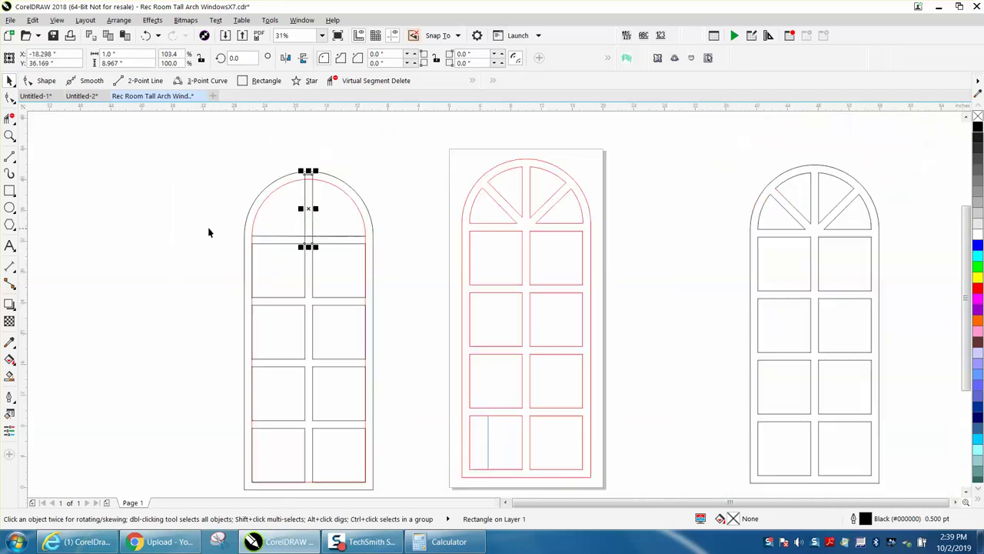
{"action": "left_click", "coordinate": [9, 135]}
{"action": "left_click_drag", "start_coordinate": [207, 159], "coordinate": [461, 325]}
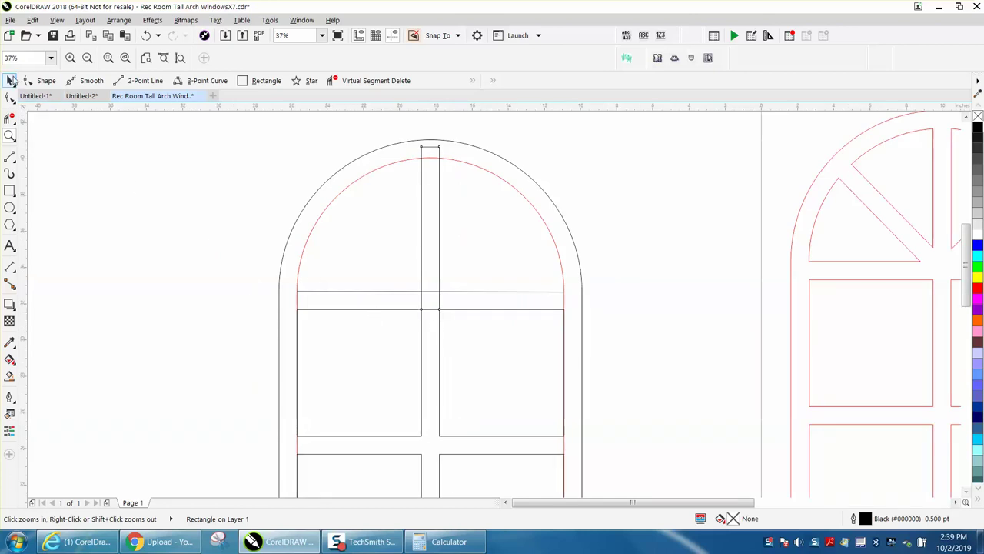
{"action": "left_click", "coordinate": [10, 80]}
{"action": "key", "text": "Escape"}
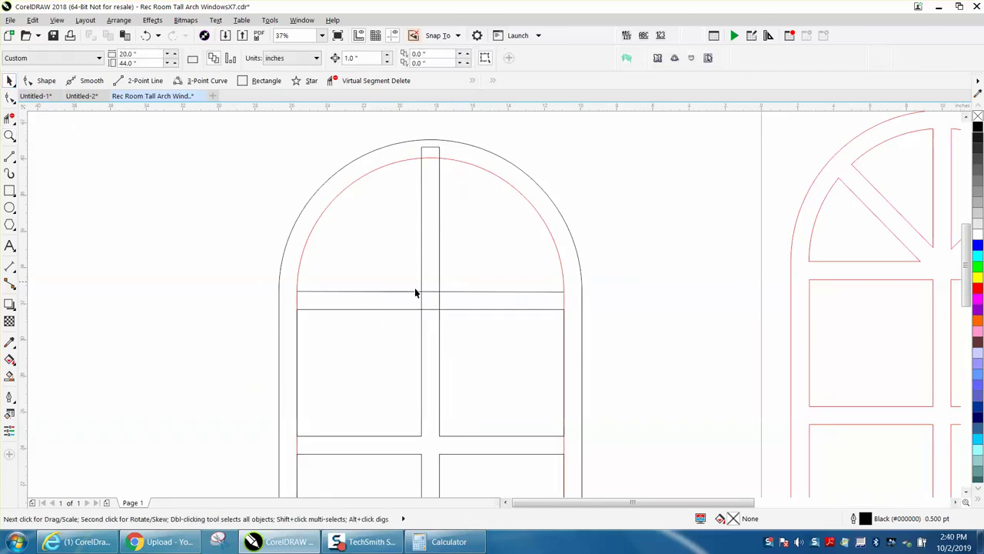
{"action": "left_click", "coordinate": [439, 246]}
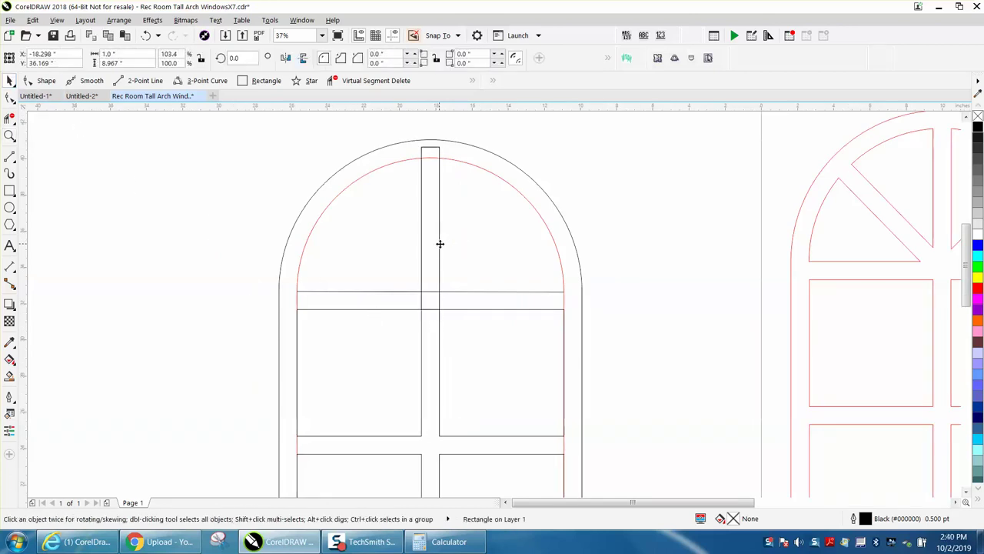
{"action": "left_click", "coordinate": [437, 228]}
{"action": "mouse_move", "coordinate": [430, 228]}
{"action": "left_mouse_down"}
{"action": "mouse_move", "coordinate": [429, 310]}
{"action": "mouse_move", "coordinate": [430, 291]}
{"action": "mouse_move", "coordinate": [435, 333]}
{"action": "mouse_move", "coordinate": [459, 336]}
{"action": "mouse_move", "coordinate": [429, 308]}
{"action": "mouse_move", "coordinate": [430, 291]}
{"action": "mouse_move", "coordinate": [430, 309]}
{"action": "left_mouse_up"}
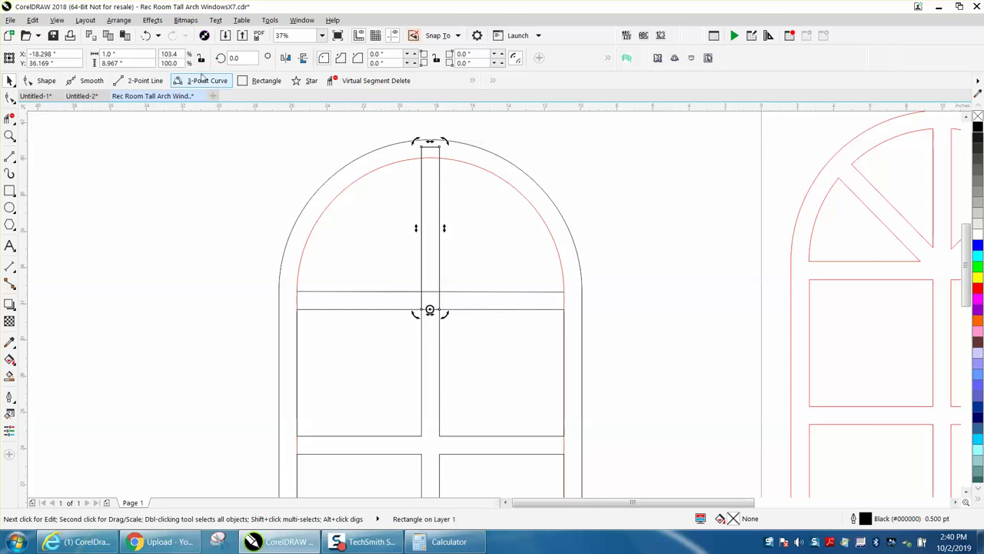
Rotate copies of the 1-inch mullion to 45° and 315° (360-45) about the crossbar centre.
{"action": "type", "text": "45"}
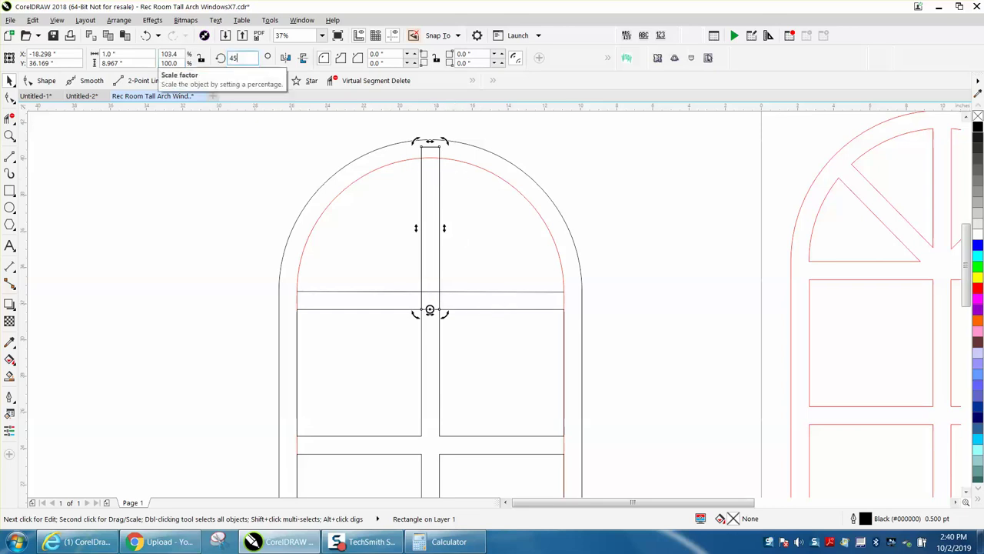
{"action": "key", "text": "Return"}
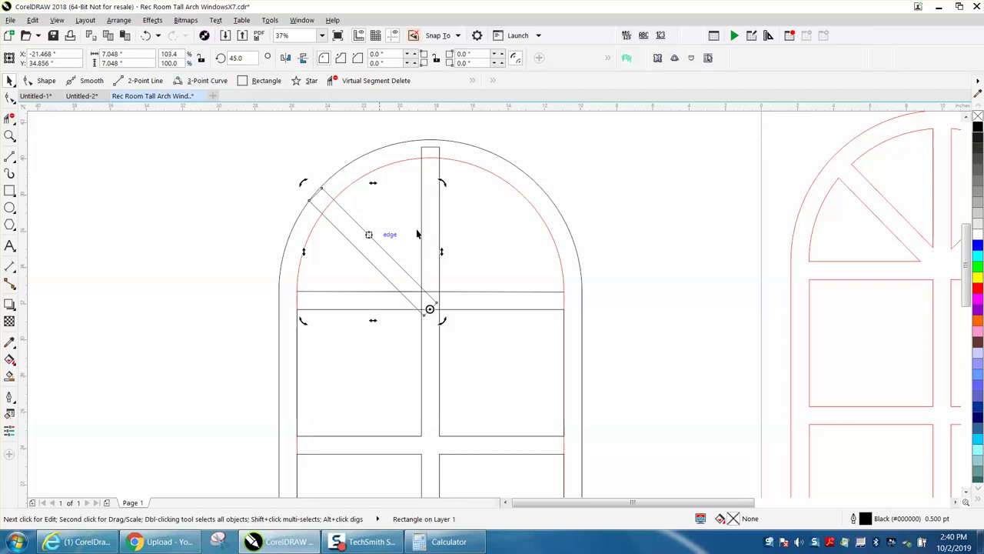
{"action": "left_click", "coordinate": [440, 224]}
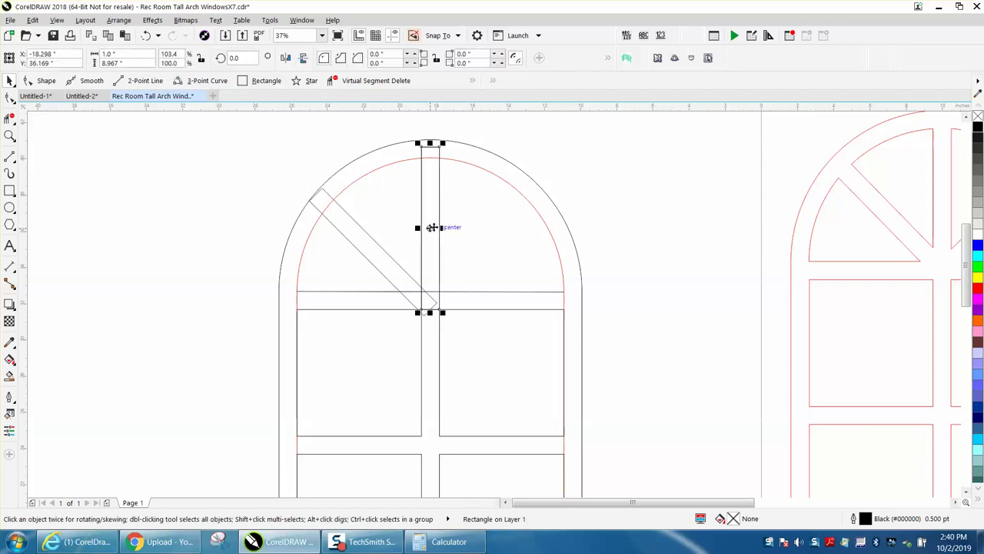
{"action": "left_click", "coordinate": [433, 227]}
{"action": "left_click_drag", "start_coordinate": [437, 272], "coordinate": [430, 310]}
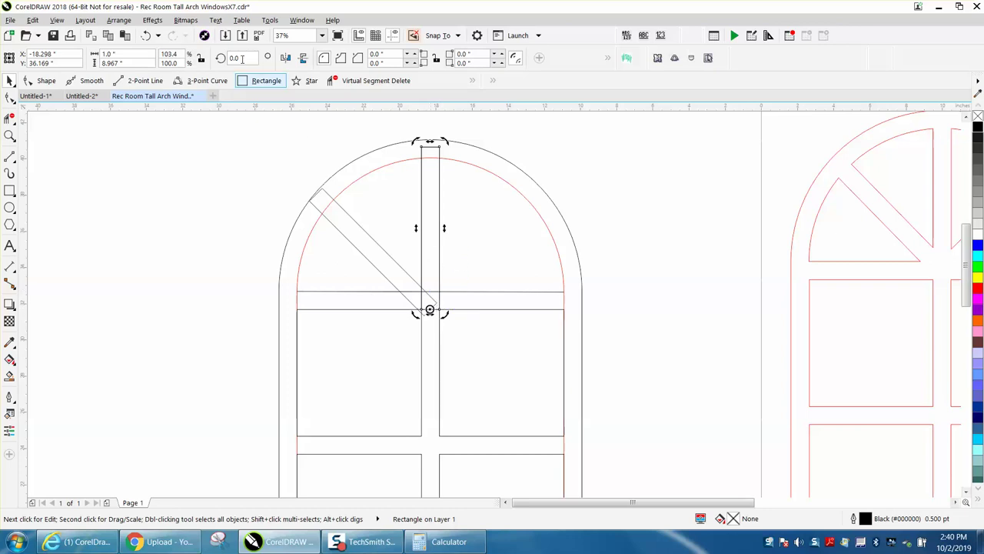
{"action": "double_click", "coordinate": [234, 57]}
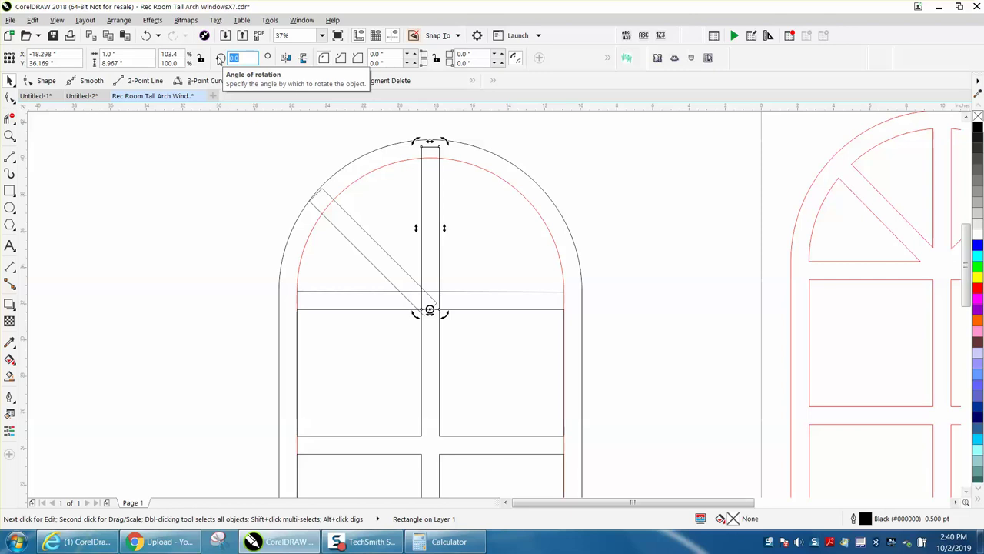
{"action": "type", "text": "360-45"}
{"action": "key", "text": "Return"}
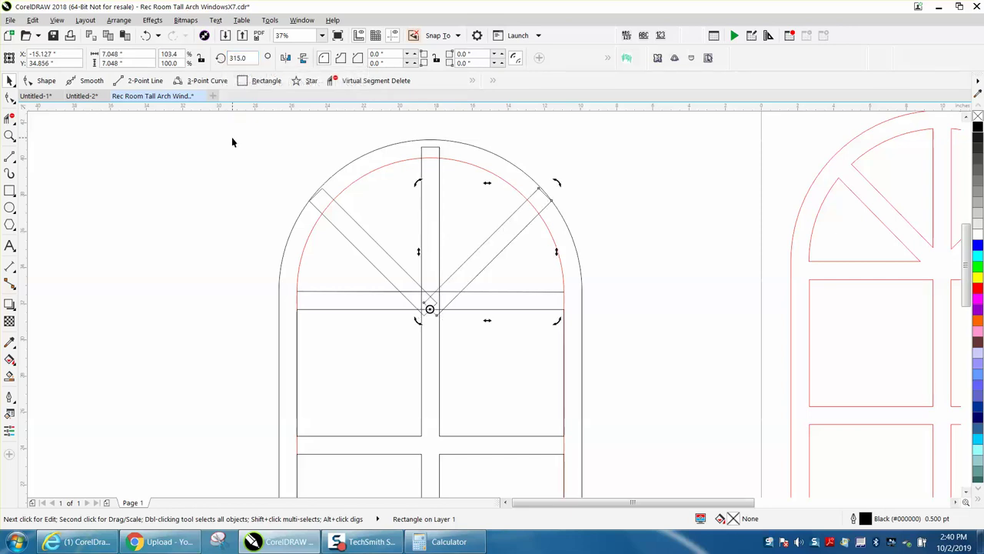
{"action": "left_click", "coordinate": [215, 201]}
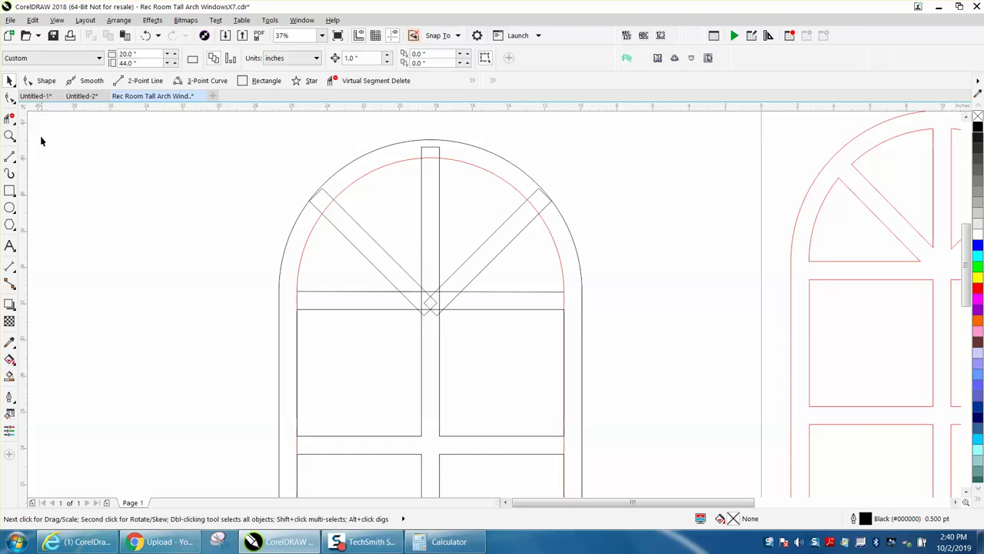
Trim away the mullion's top cap that sticks out beyond the arch.
{"action": "left_click", "coordinate": [8, 136]}
{"action": "left_click_drag", "start_coordinate": [255, 146], "coordinate": [655, 361]}
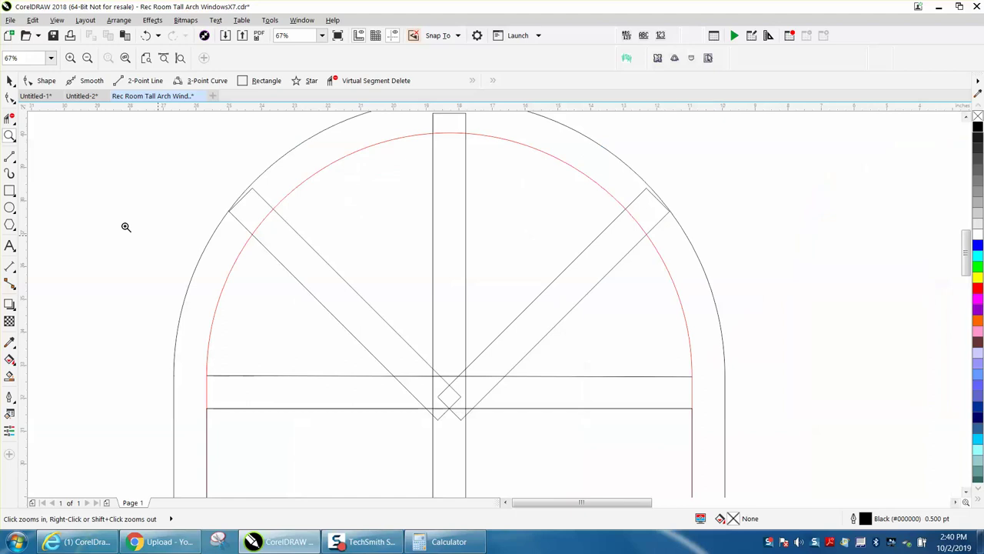
{"action": "right_click", "coordinate": [57, 191]}
{"action": "left_click", "coordinate": [9, 118]}
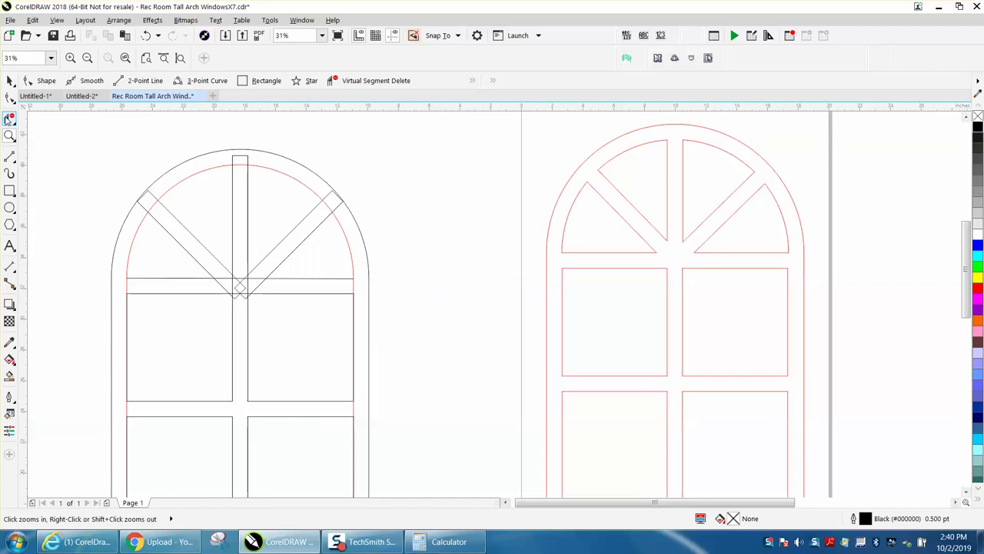
{"action": "left_click", "coordinate": [240, 154]}
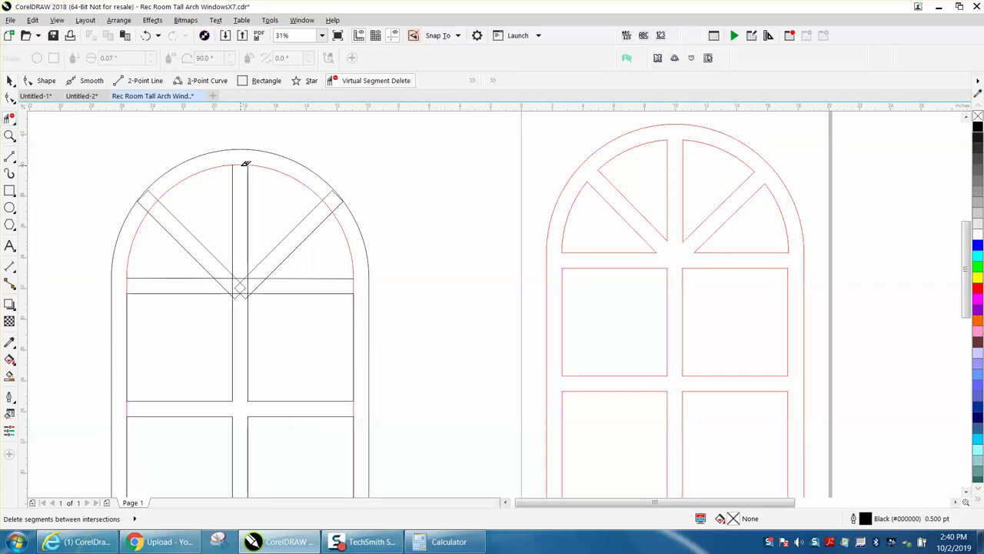
Break the arch's contour group apart via the Arrange menu.
{"action": "left_click", "coordinate": [10, 81]}
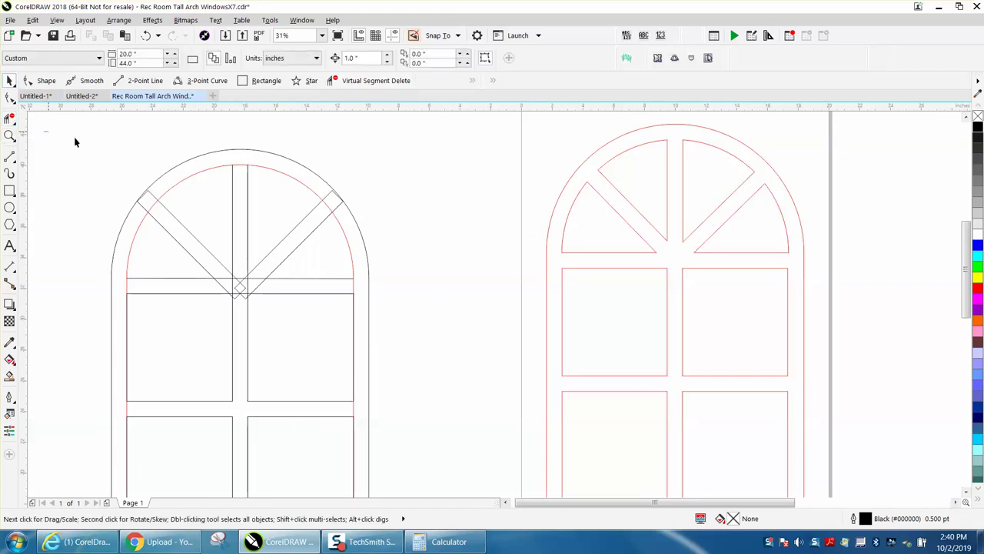
{"action": "left_click", "coordinate": [190, 177]}
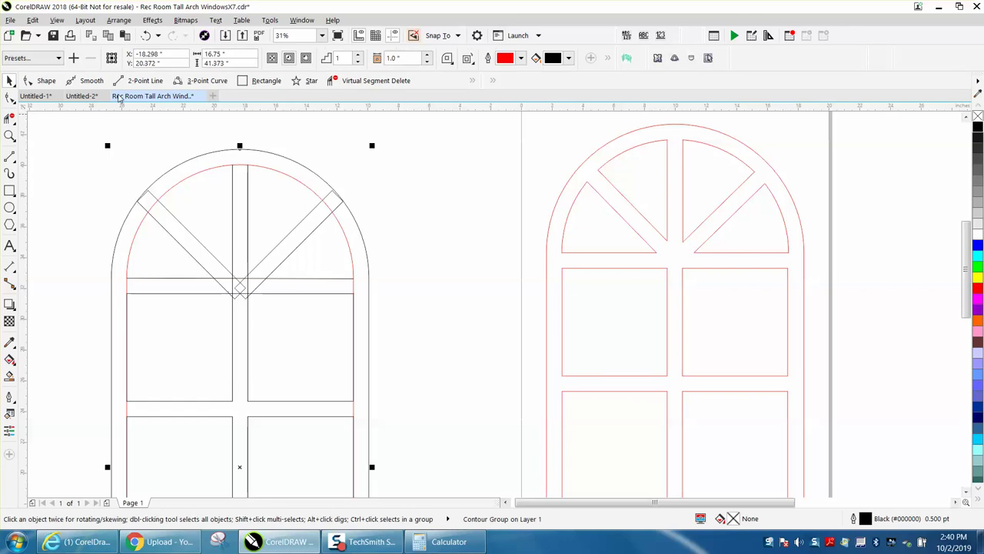
{"action": "left_click", "coordinate": [119, 20]}
{"action": "left_click", "coordinate": [189, 229]}
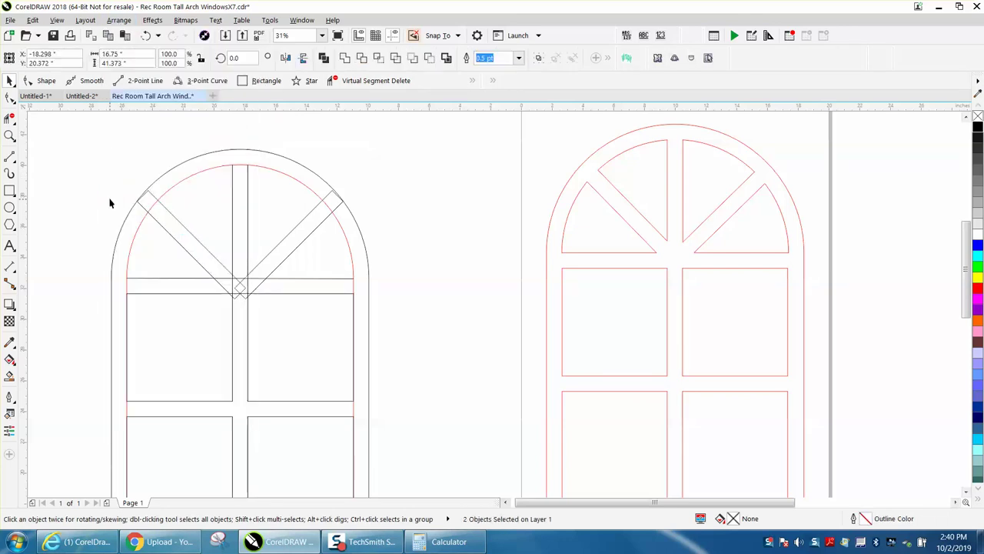
Trim the diagonals' ends, the crossbar stub, the diagonal crossing and the panes' overlapping bottom edges.
{"action": "left_click", "coordinate": [10, 97]}
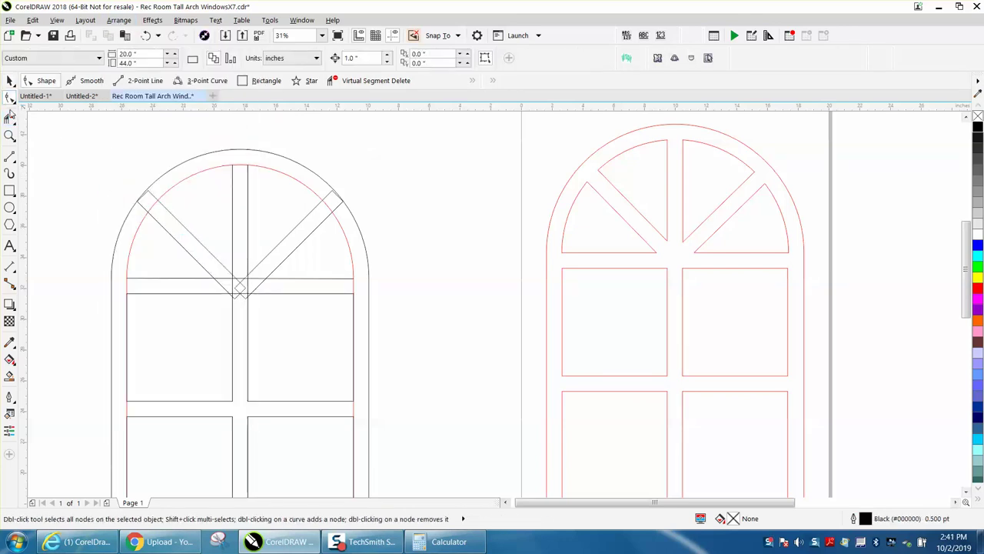
{"action": "left_click", "coordinate": [11, 118]}
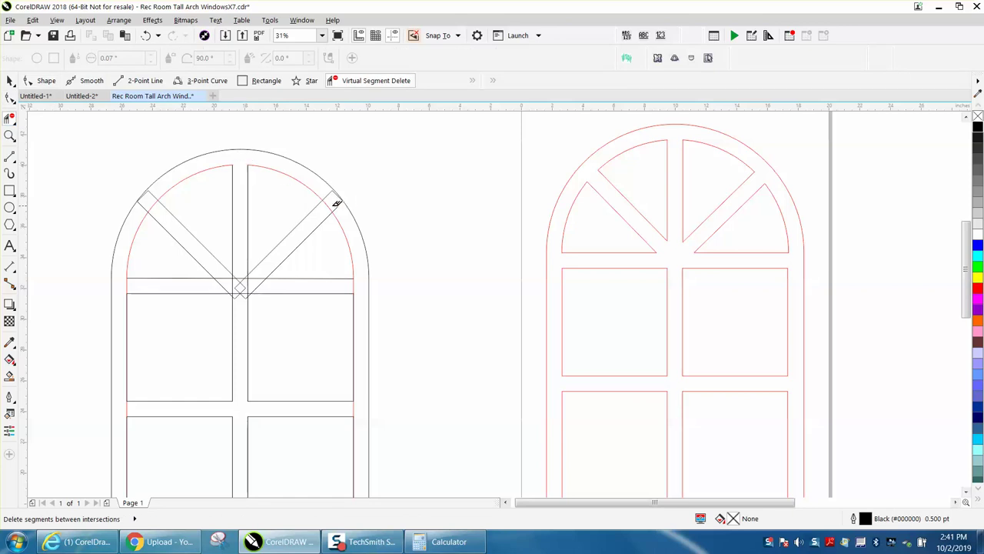
{"action": "left_click_drag", "start_coordinate": [328, 192], "coordinate": [338, 205]}
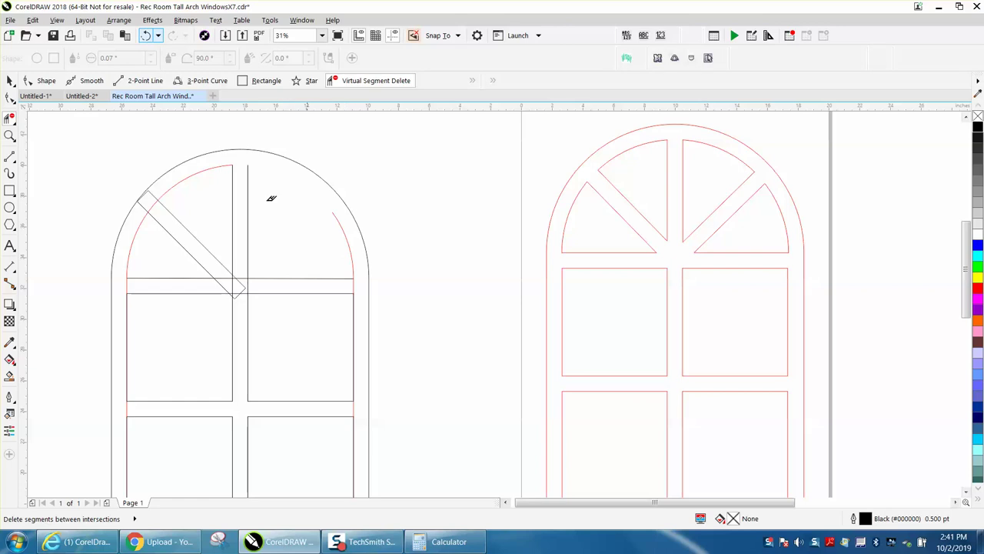
{"action": "left_click", "coordinate": [147, 38]}
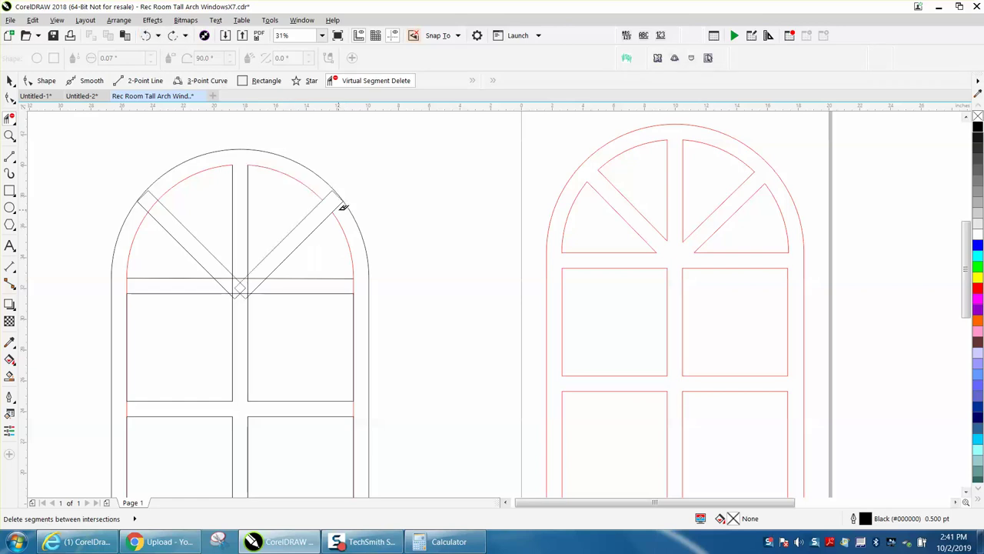
{"action": "left_click", "coordinate": [338, 203]}
{"action": "left_click", "coordinate": [153, 189]}
{"action": "left_click", "coordinate": [129, 284]}
{"action": "left_click", "coordinate": [262, 289]}
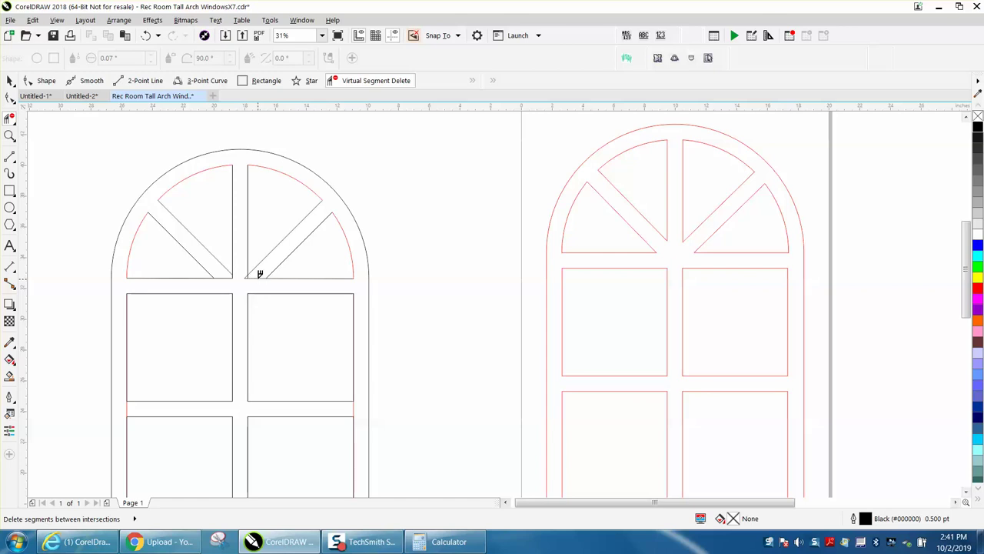
{"action": "left_click", "coordinate": [256, 277]}
{"action": "left_click", "coordinate": [229, 277]}
Smart-fill the window frame and move the result to the right of the third window.
{"action": "scroll", "coordinate": [322, 306], "scroll_direction": "down", "scroll_amount": 2}
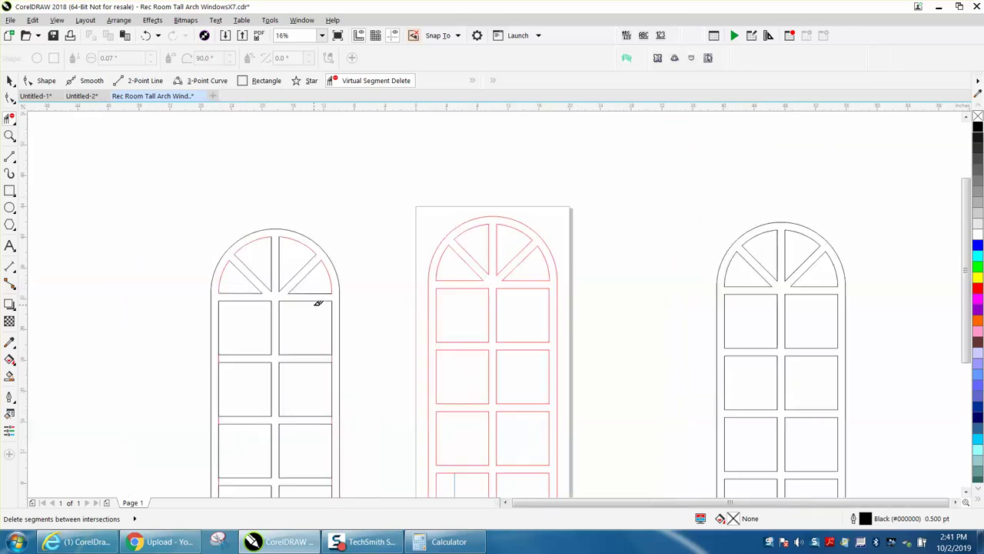
{"action": "left_click", "coordinate": [10, 377]}
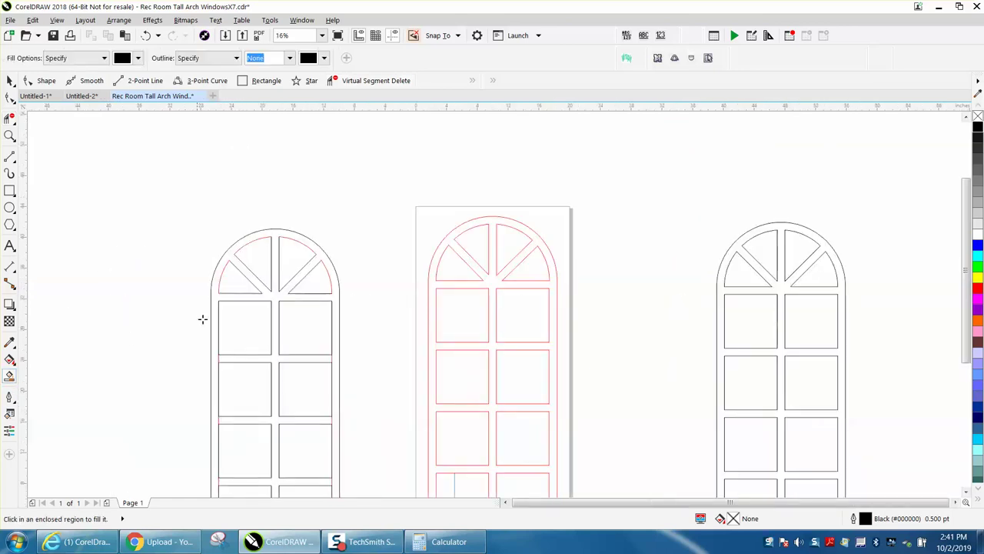
{"action": "left_click", "coordinate": [273, 296]}
{"action": "scroll", "coordinate": [275, 290], "scroll_direction": "down", "scroll_amount": 1}
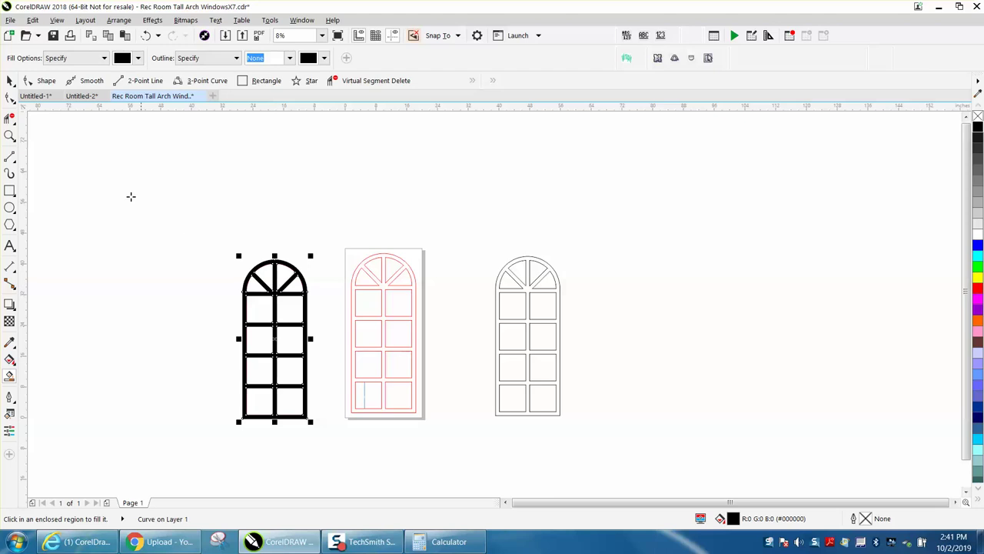
{"action": "left_click", "coordinate": [9, 81]}
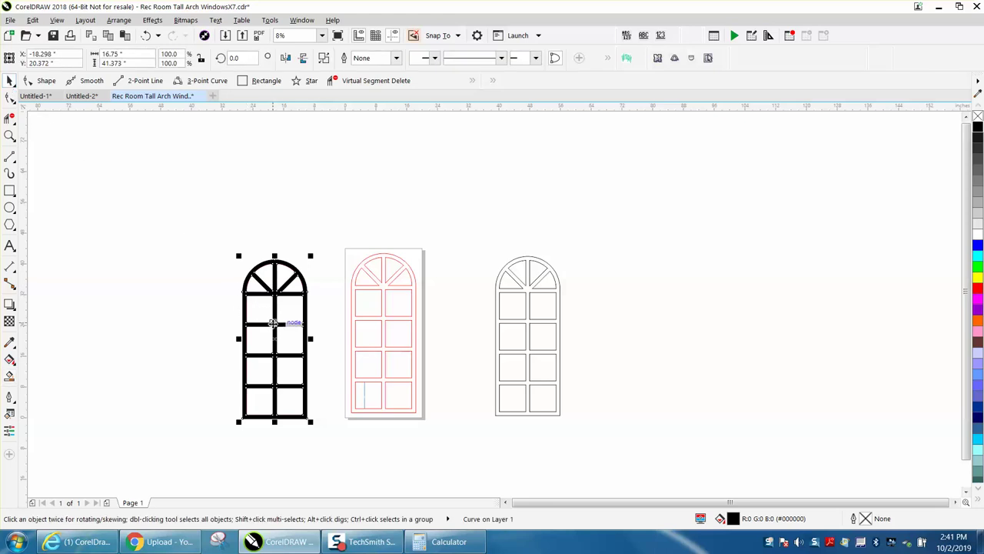
{"action": "left_click_drag", "start_coordinate": [278, 323], "coordinate": [616, 323]}
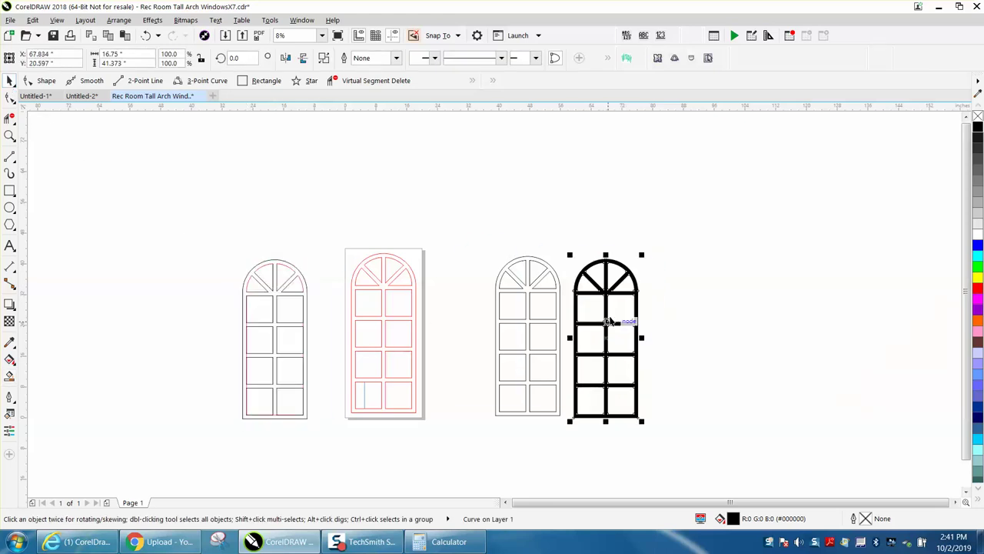
Remove the frame's fill, give it a thin black outline, and select the pink original window.
{"action": "left_click", "coordinate": [977, 115]}
{"action": "right_click", "coordinate": [977, 127]}
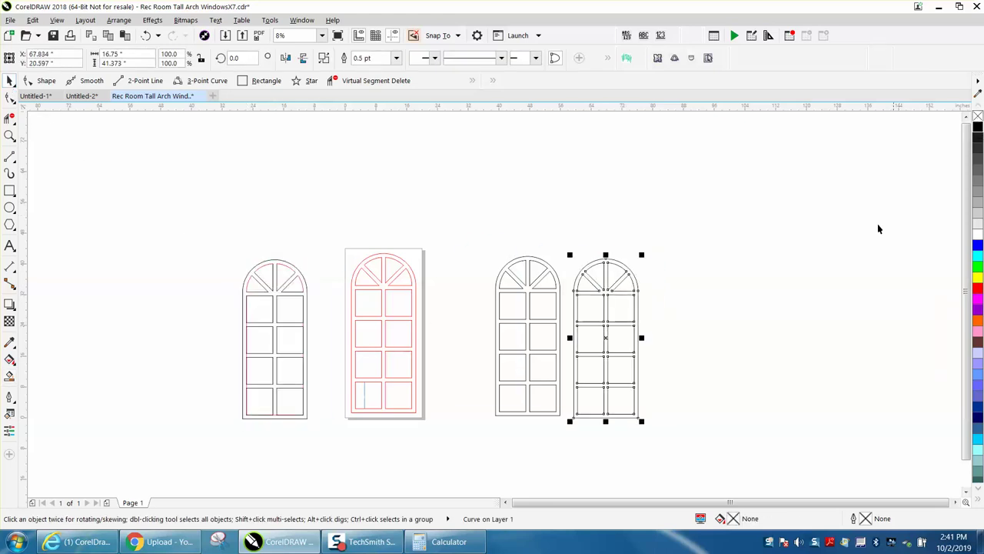
{"action": "left_click", "coordinate": [409, 286]}
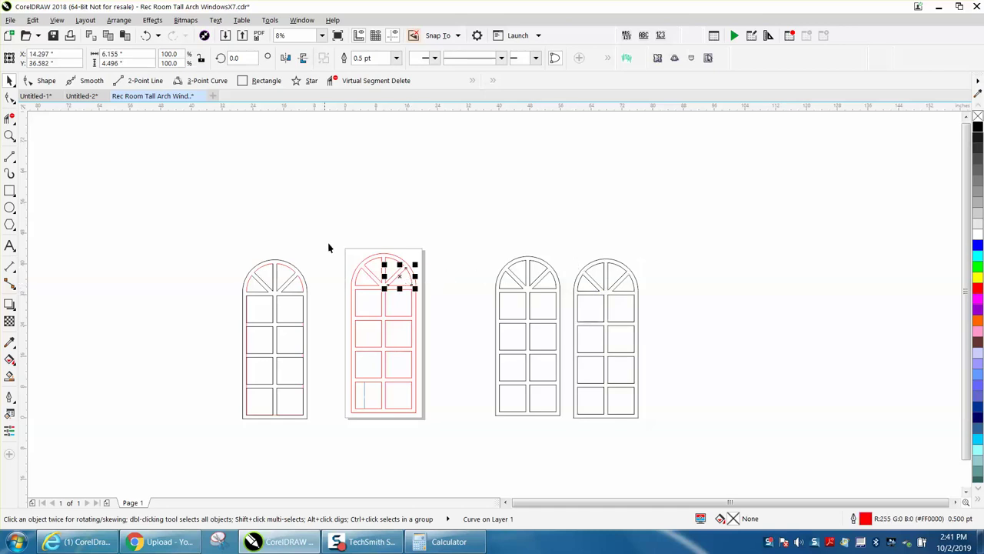
{"action": "left_click_drag", "start_coordinate": [327, 242], "coordinate": [453, 415]}
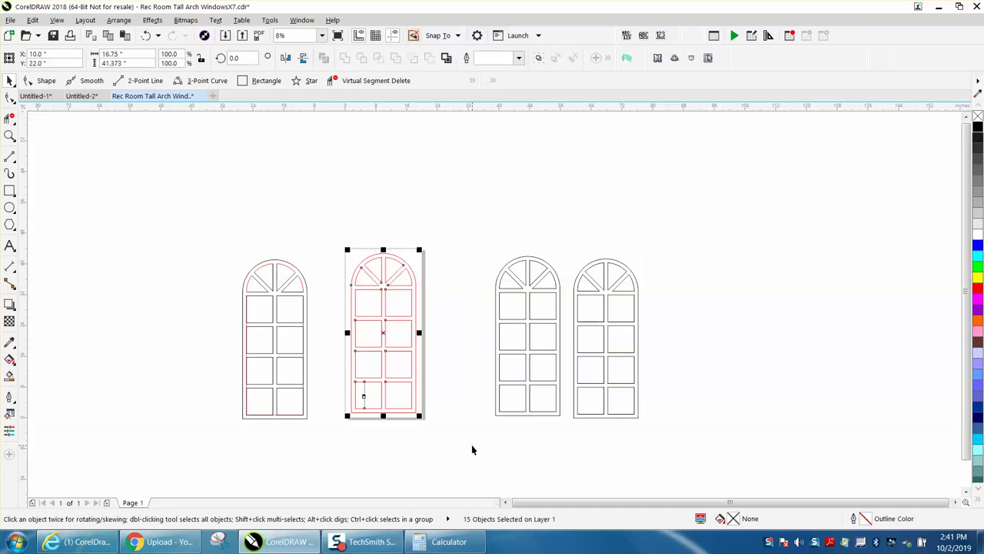
Reselect the pink original window and zoom closely on the stray blue line in its lower-left pane.
{"action": "left_click", "coordinate": [492, 454]}
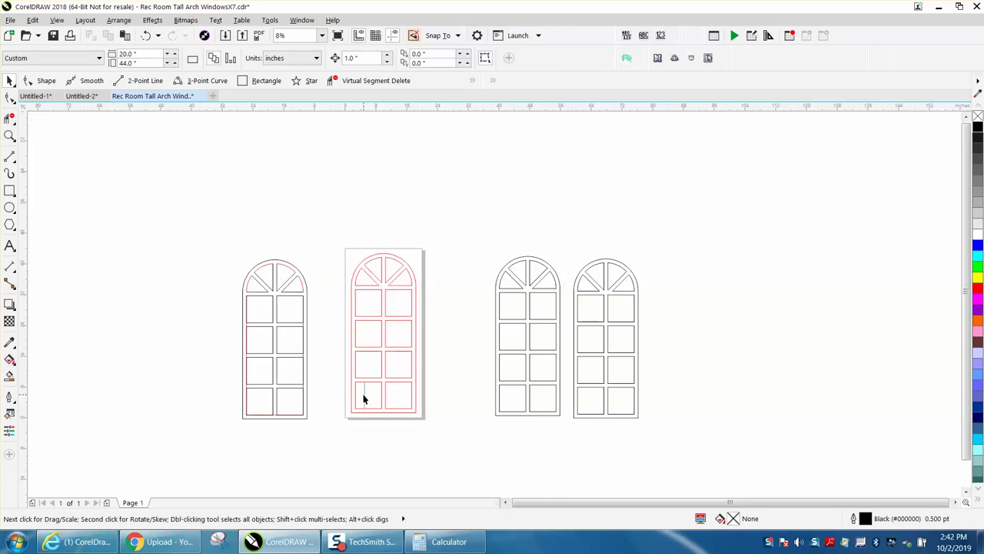
{"action": "left_click", "coordinate": [366, 397]}
{"action": "left_click", "coordinate": [382, 478]}
{"action": "left_click", "coordinate": [364, 397]}
{"action": "left_click", "coordinate": [365, 397]}
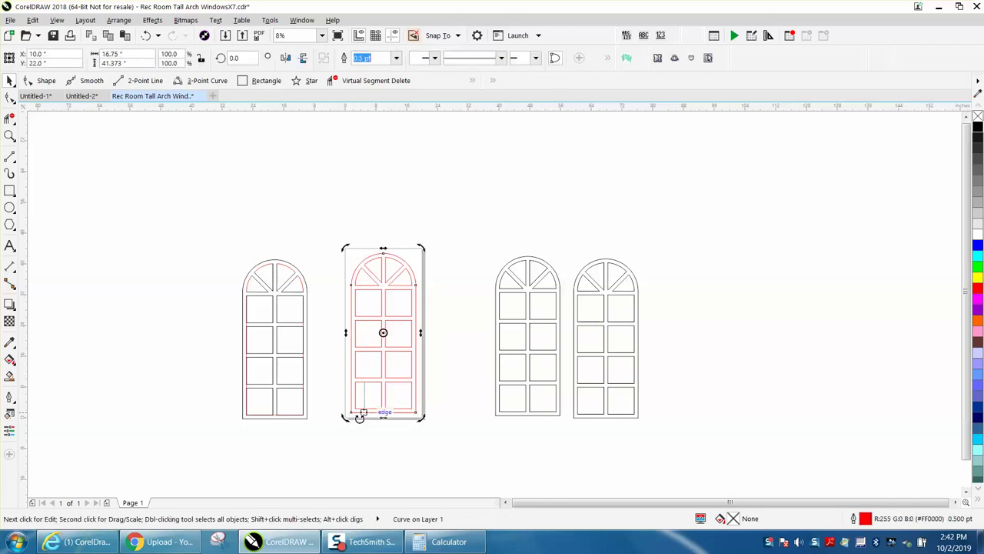
{"action": "left_click", "coordinate": [9, 135]}
{"action": "left_click_drag", "start_coordinate": [323, 369], "coordinate": [446, 455]}
{"action": "left_click_drag", "start_coordinate": [306, 169], "coordinate": [362, 213]}
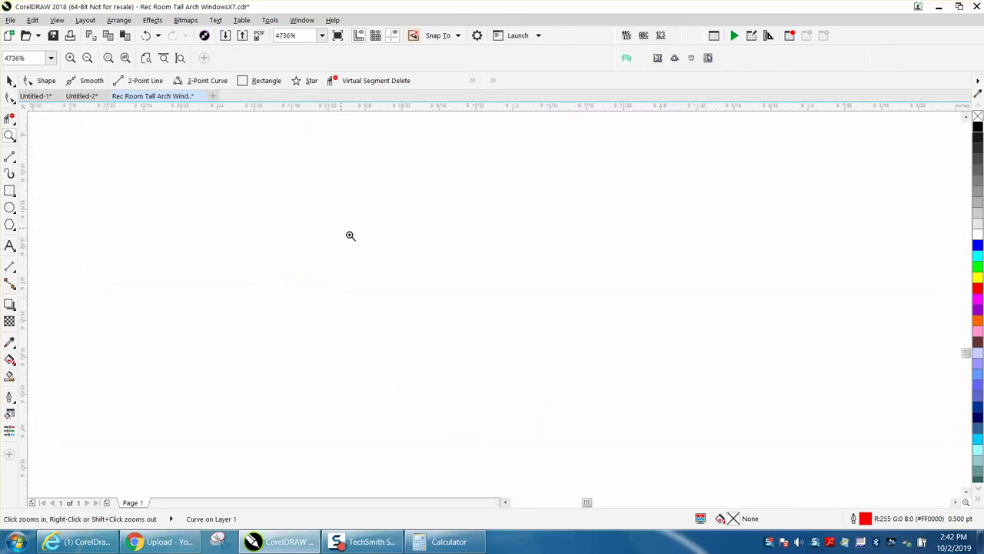
{"action": "scroll", "coordinate": [353, 231], "scroll_direction": "down", "scroll_amount": 4}
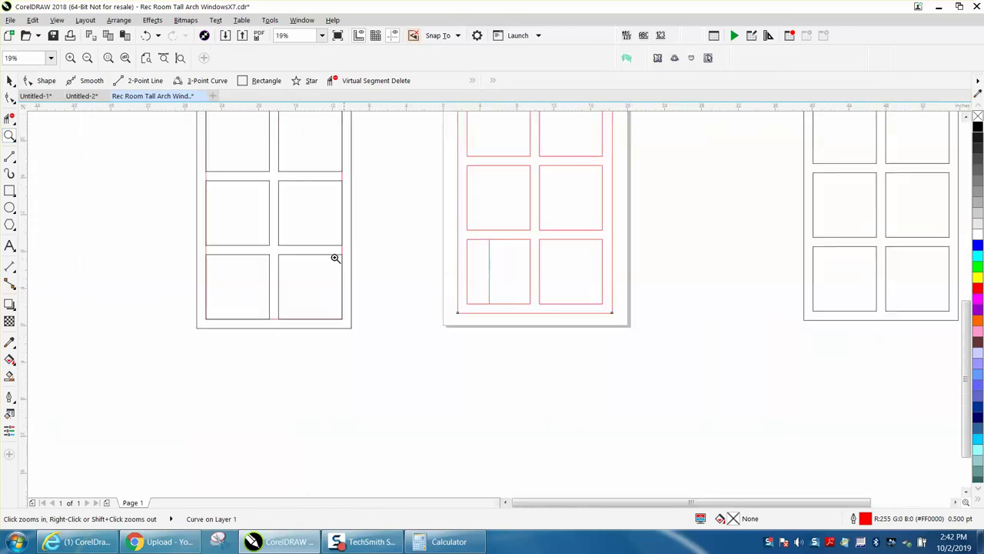
Select the stray vertical blue line, delete it, and zoom back out.
{"action": "key", "text": "space"}
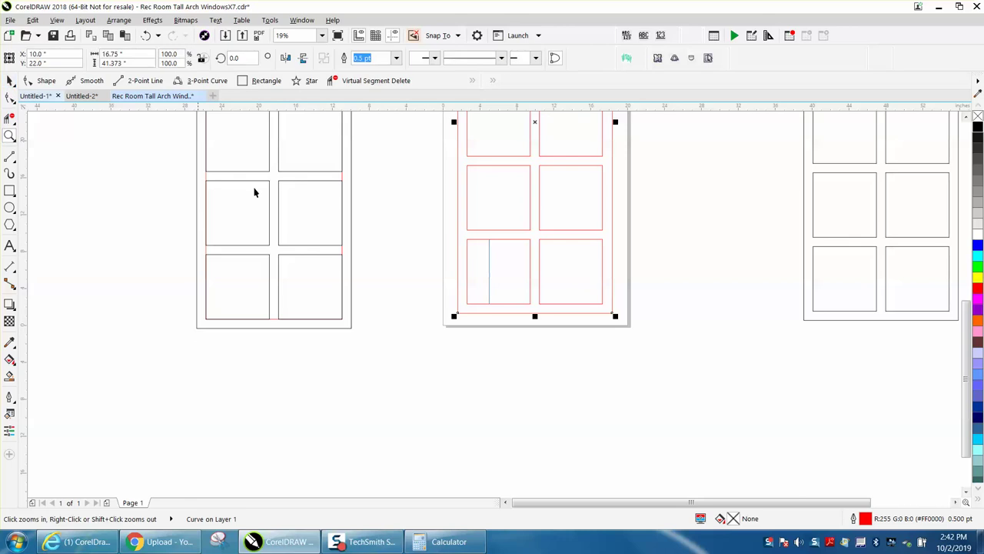
{"action": "left_click", "coordinate": [399, 247]}
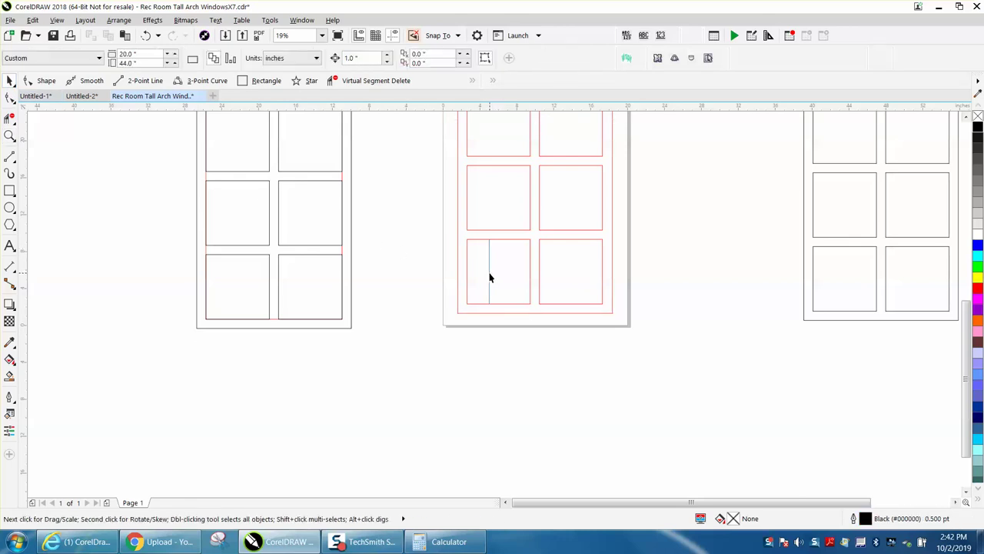
{"action": "left_click", "coordinate": [489, 275]}
{"action": "key", "text": "Escape"}
{"action": "scroll", "coordinate": [494, 277], "scroll_direction": "down", "scroll_amount": 4}
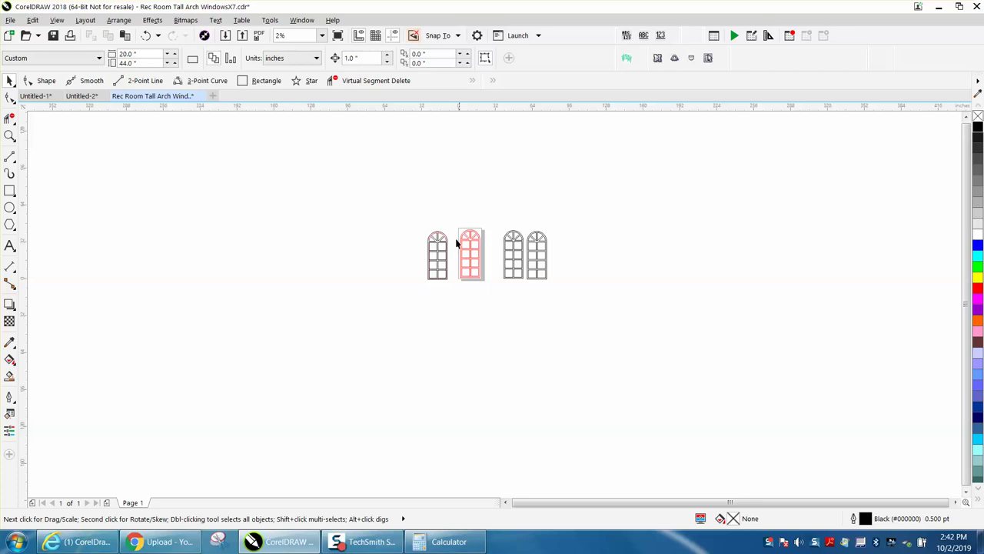
Group the pink window's 13 objects and centre the redrawn window over it with P.
{"action": "left_click_drag", "start_coordinate": [501, 295], "coordinate": [446, 232]}
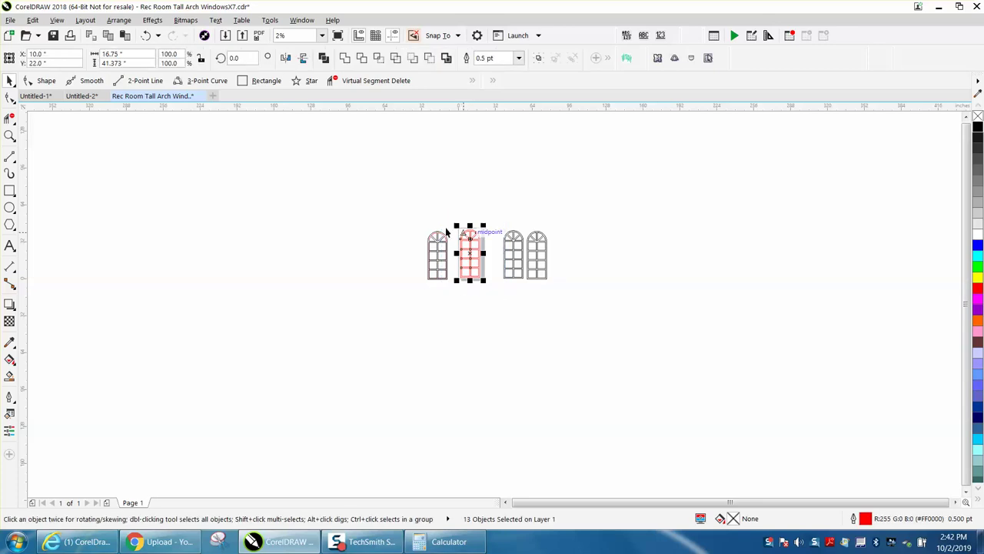
{"action": "key", "text": "ctrl+g"}
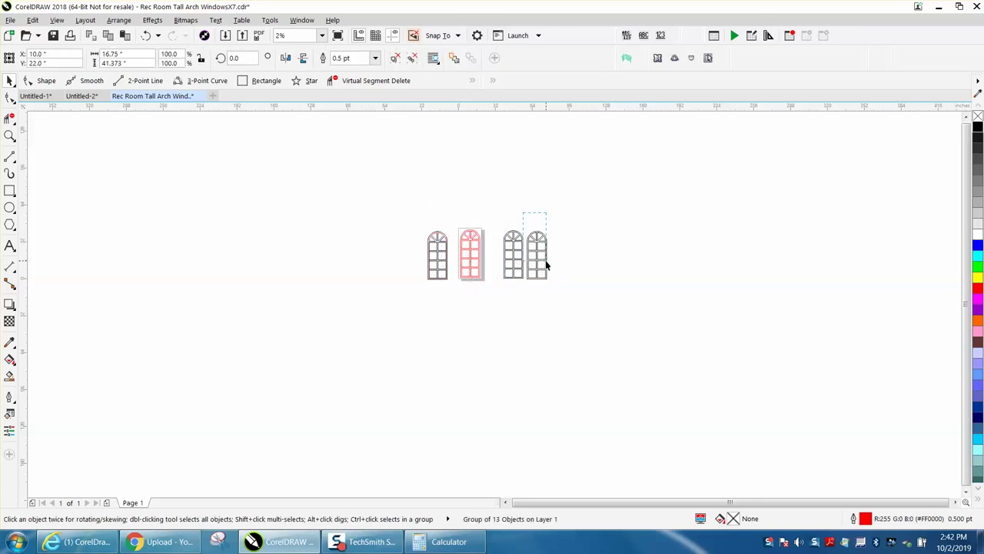
{"action": "left_click_drag", "start_coordinate": [500, 218], "coordinate": [528, 283]}
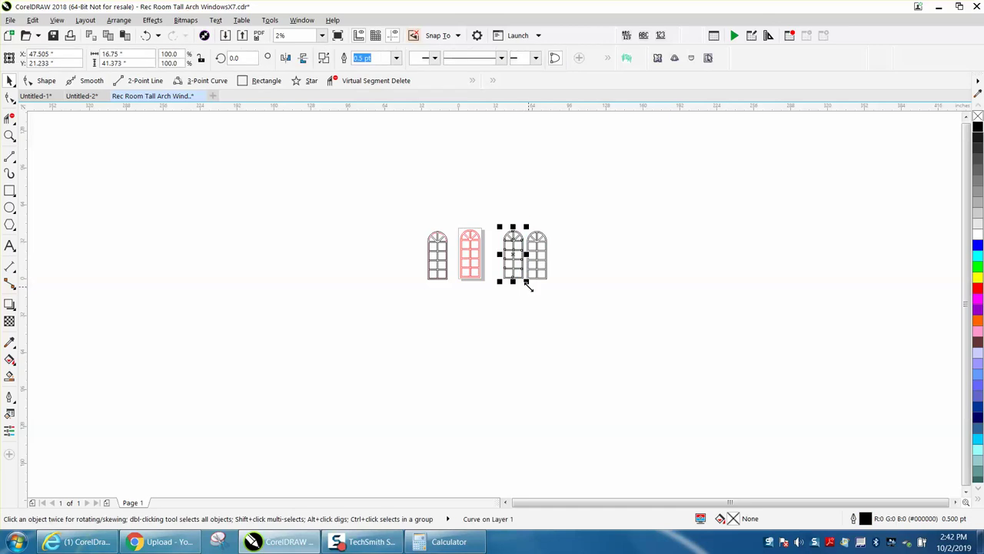
{"action": "key", "text": "p"}
Zoom in on the pane mullions to compare the overlaid windows.
{"action": "left_click", "coordinate": [9, 135]}
{"action": "scroll", "coordinate": [356, 200], "scroll_direction": "up", "scroll_amount": 1}
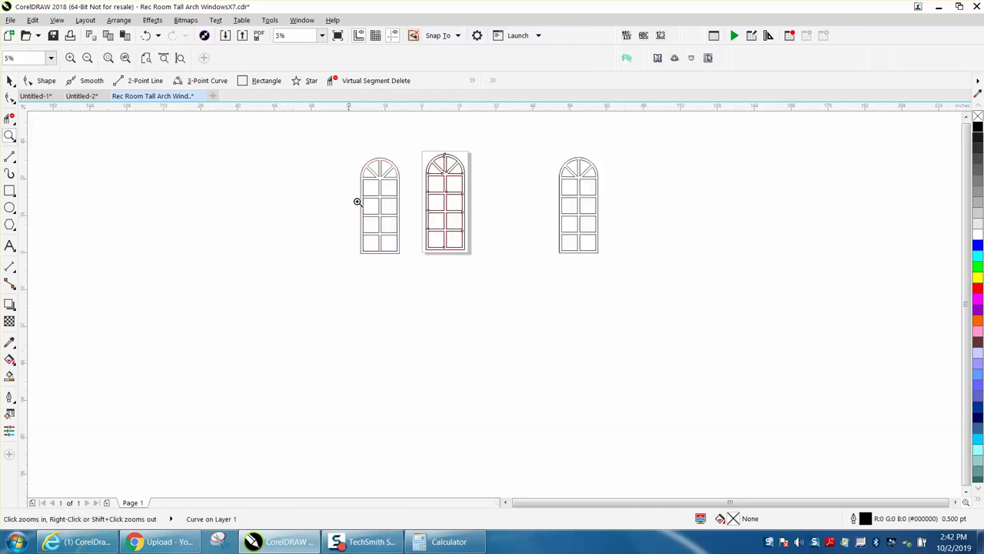
{"action": "scroll", "coordinate": [498, 273], "scroll_direction": "up", "scroll_amount": 1}
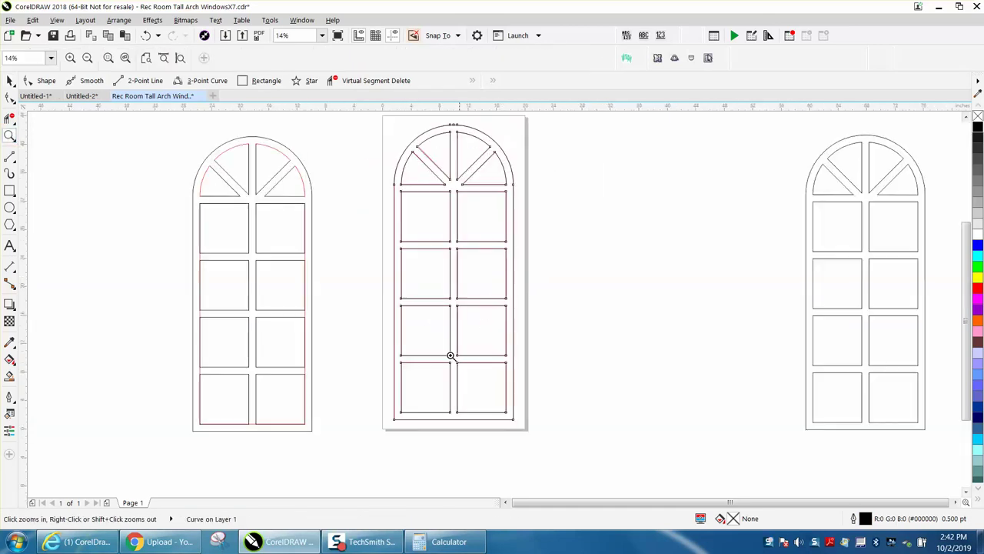
{"action": "left_click_drag", "start_coordinate": [408, 352], "coordinate": [522, 401]}
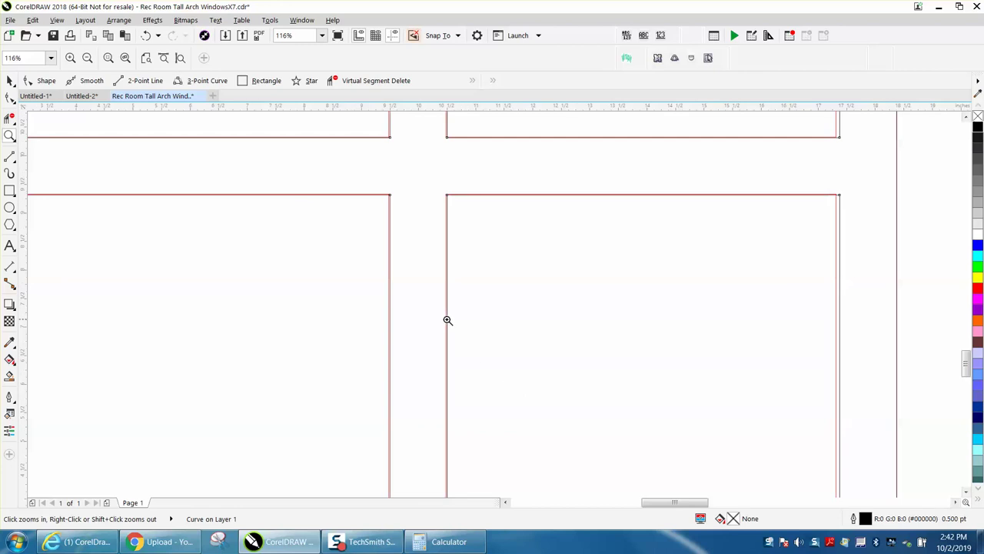
{"action": "scroll", "coordinate": [448, 313], "scroll_direction": "down", "scroll_amount": 1}
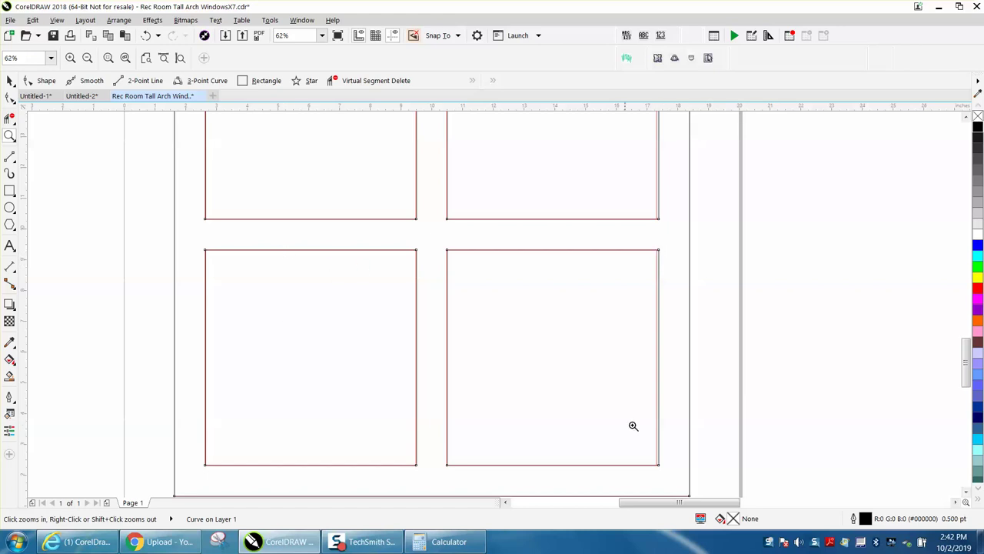
{"action": "scroll", "coordinate": [482, 318], "scroll_direction": "down", "scroll_amount": 5}
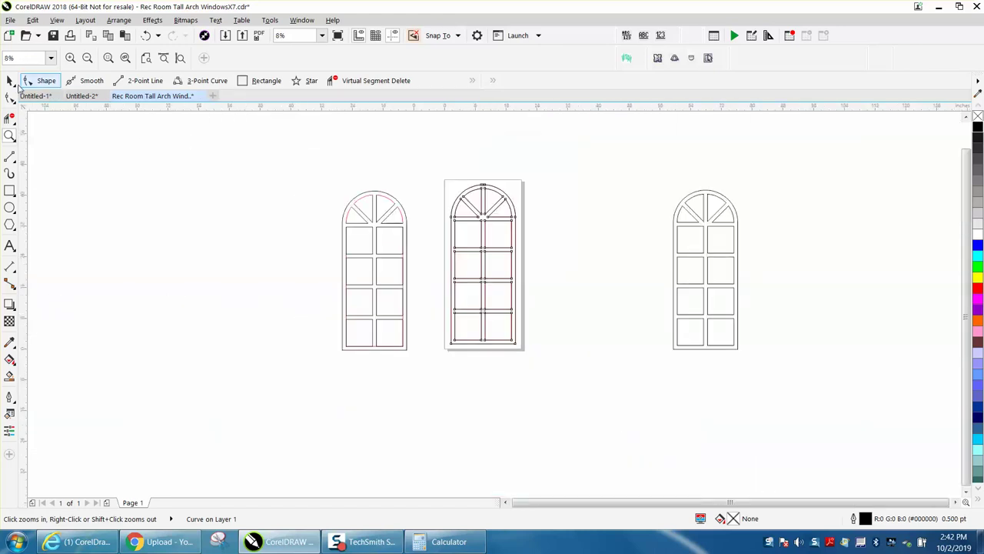
Move the redrawn window off the original so it sits just to its right.
{"action": "left_click", "coordinate": [10, 80]}
{"action": "left_click", "coordinate": [404, 169]}
{"action": "left_click_drag", "start_coordinate": [486, 193], "coordinate": [577, 188]}
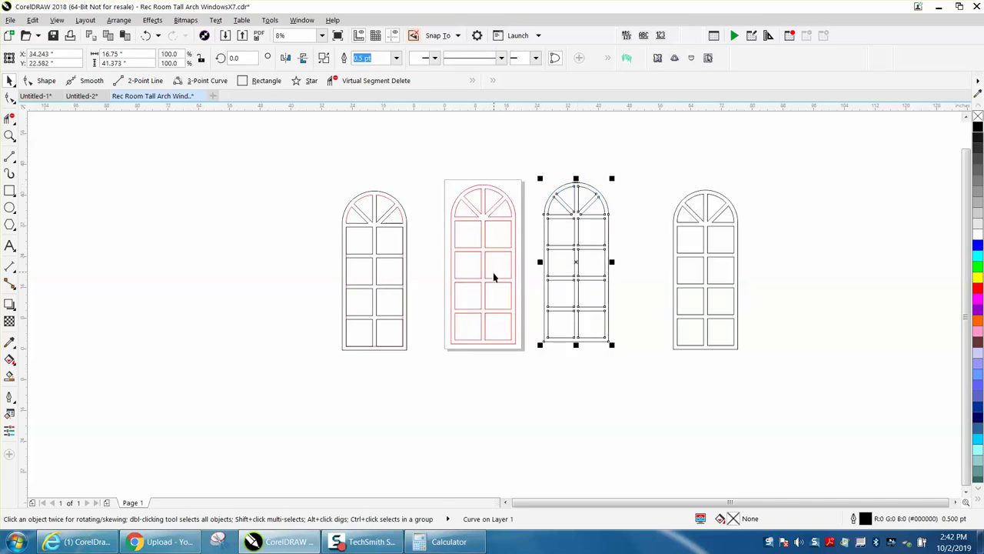
{"action": "left_click", "coordinate": [534, 369]}
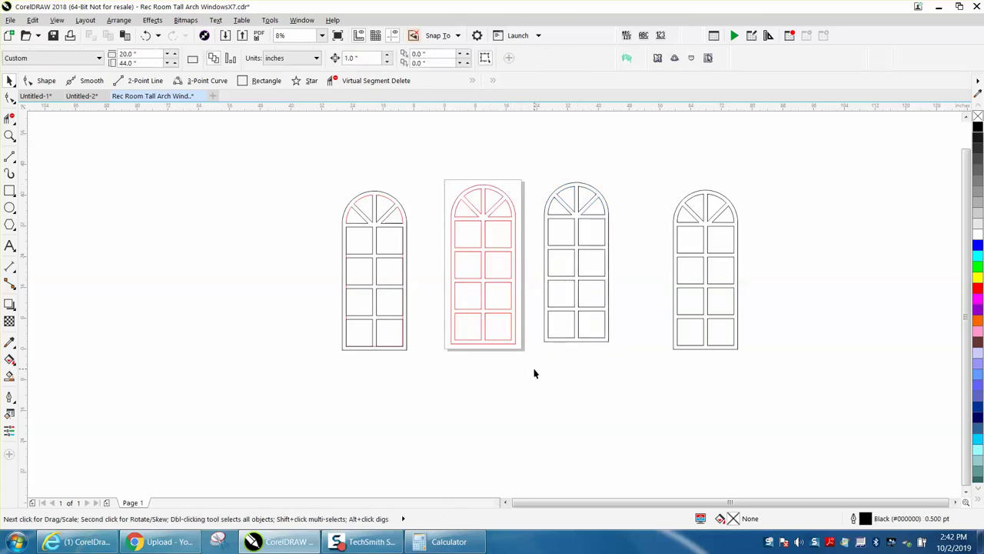